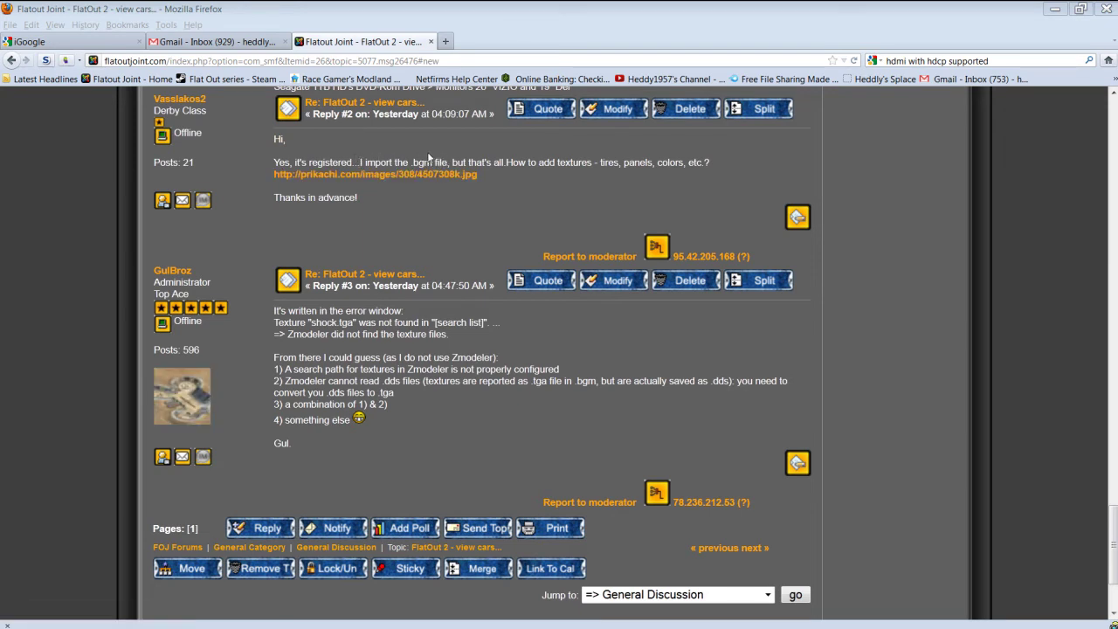
- Review the forum post's question about adding textures and its linked ZModeler screenshot, leaving the browser minimized
left_click_drag(274, 163, 712, 163)
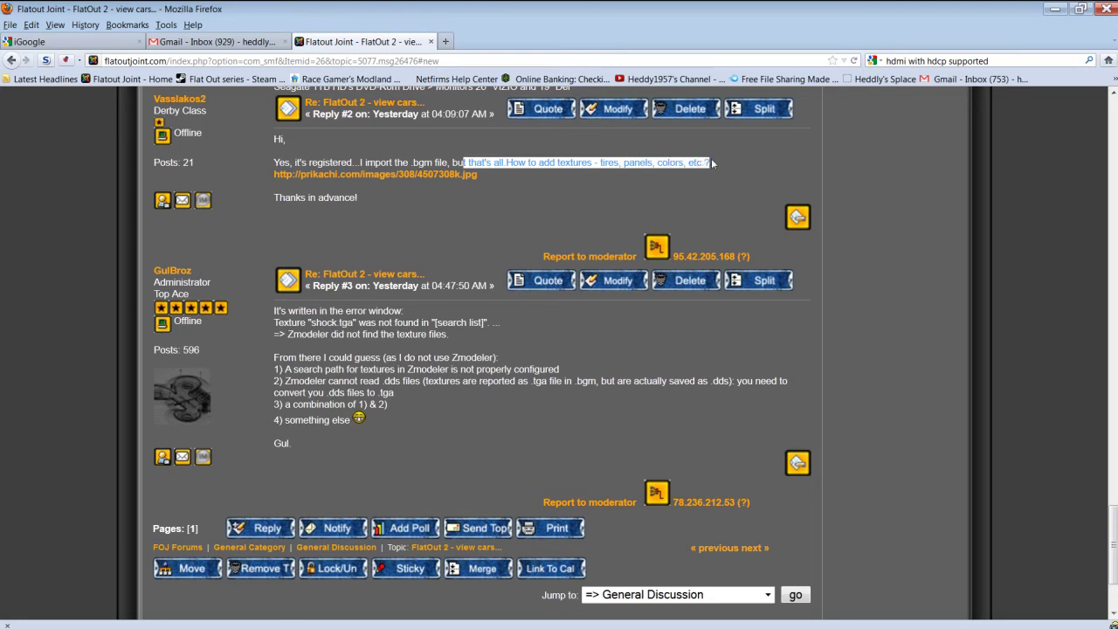
left_click(437, 175)
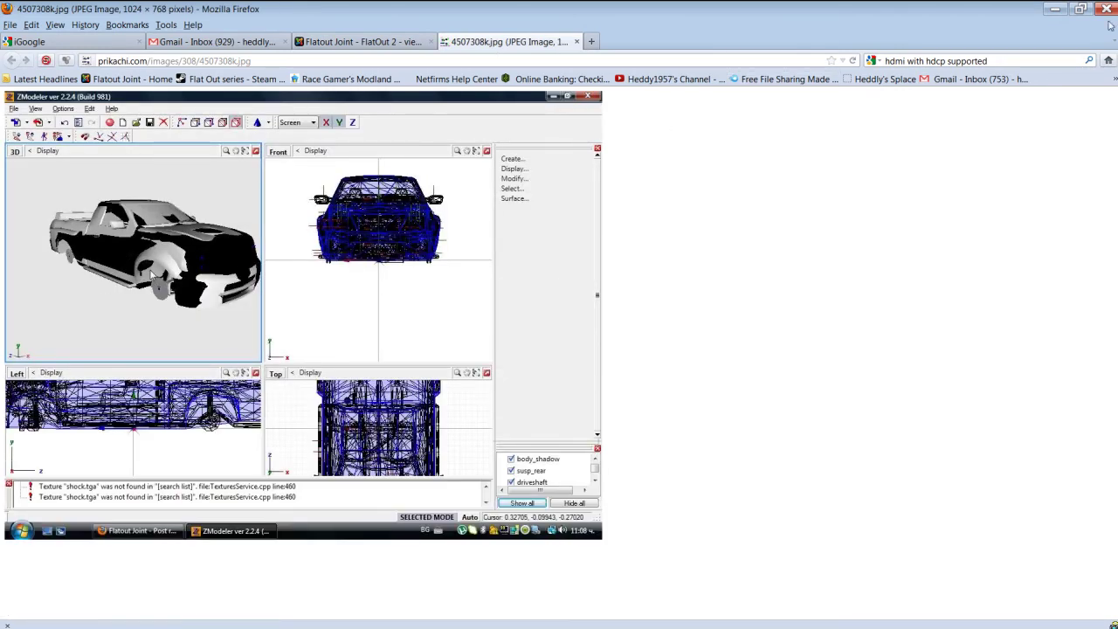
left_click(1107, 9)
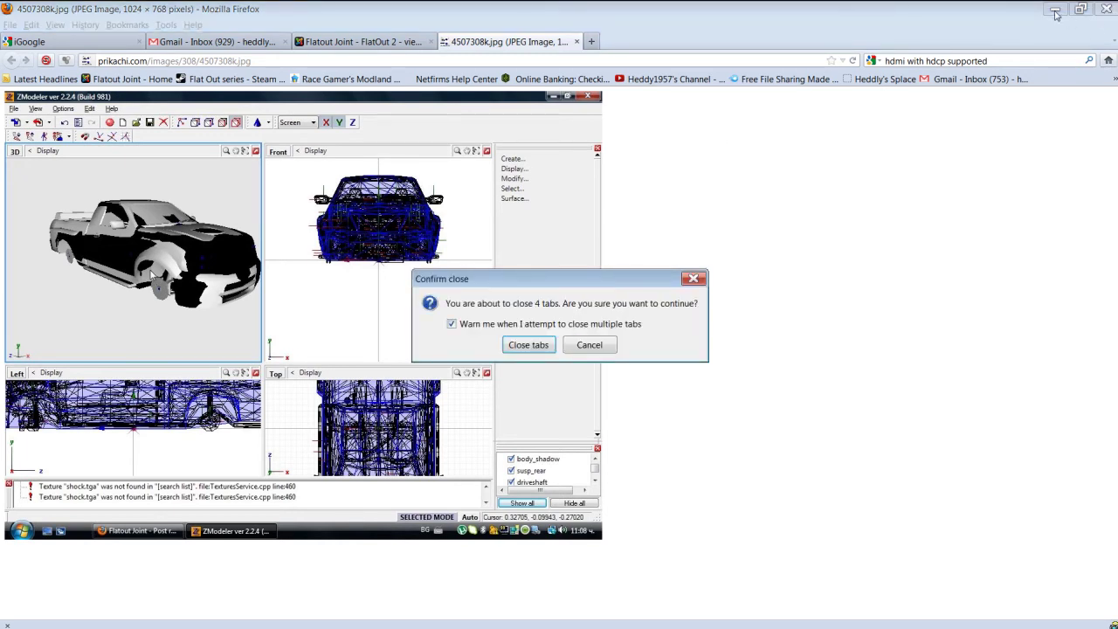
left_click(1056, 10)
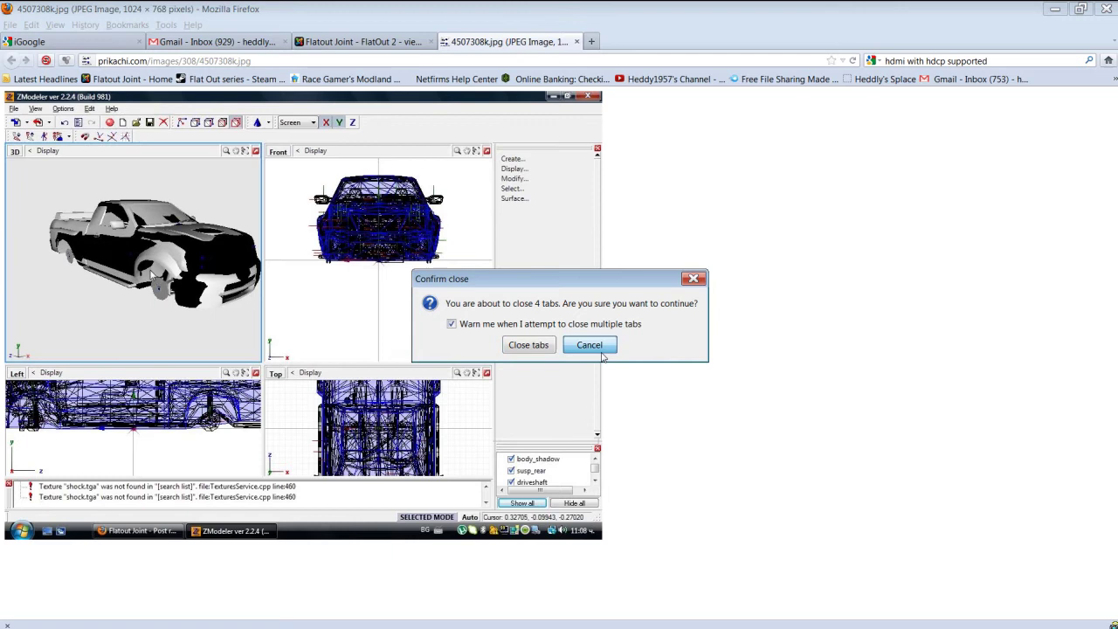
left_click(598, 348)
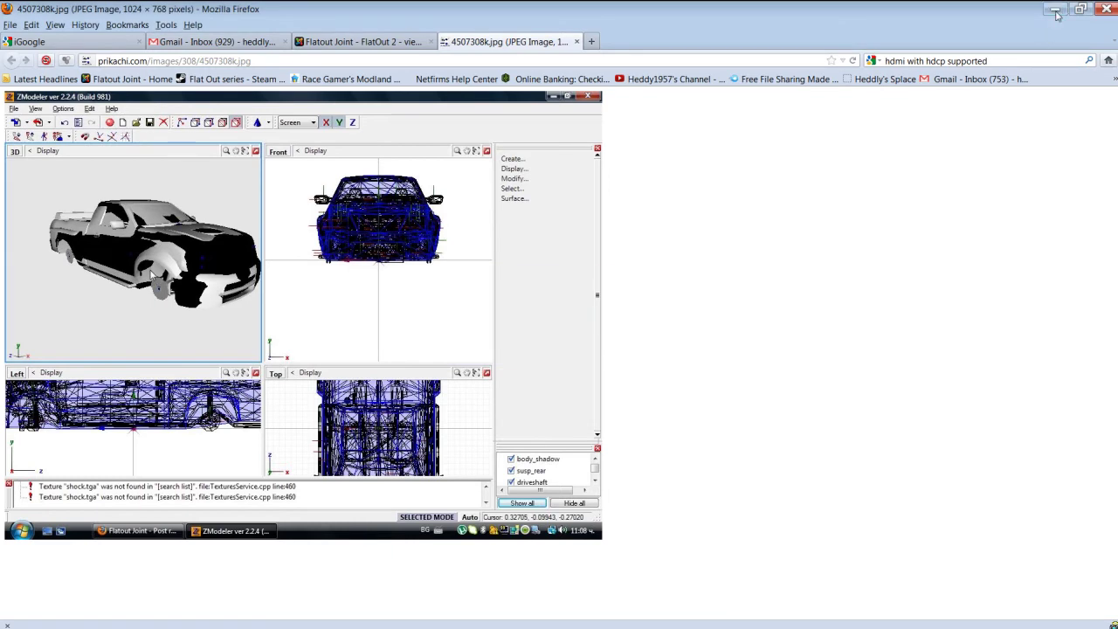
left_click(1055, 9)
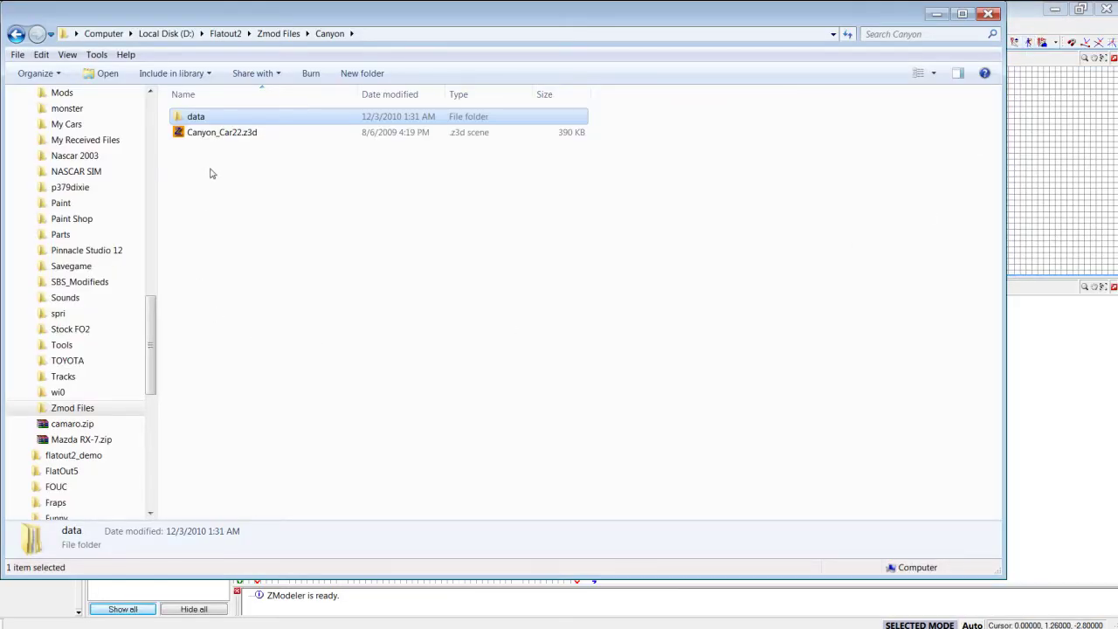
- Browse through Canyon's data and cars folders into the shared folder to examine its TGA texture files
double_click(195, 116)
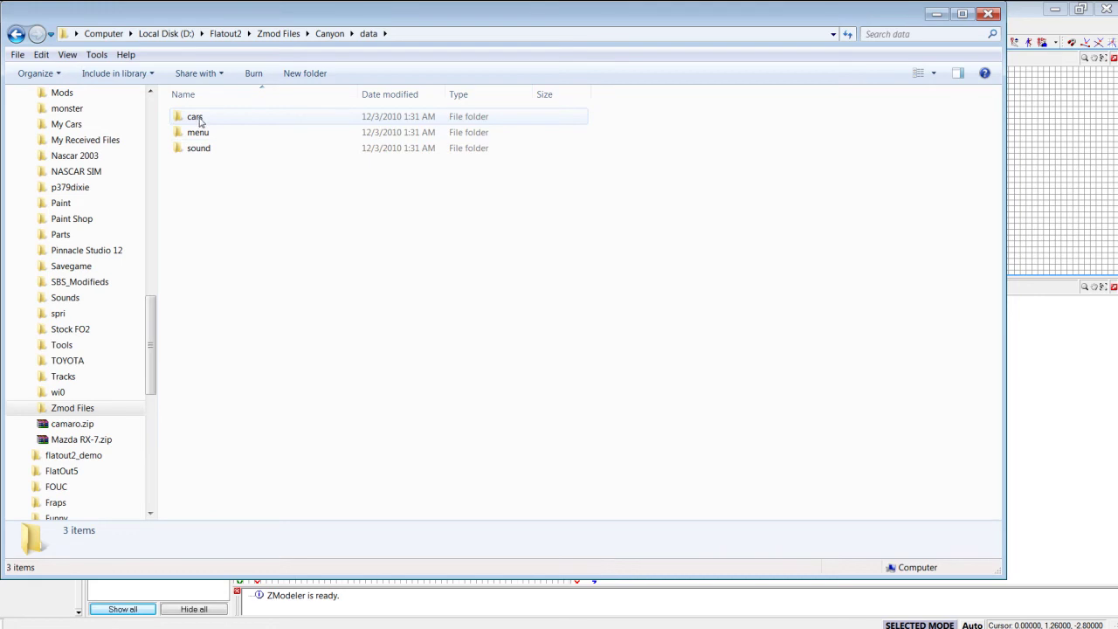
double_click(200, 122)
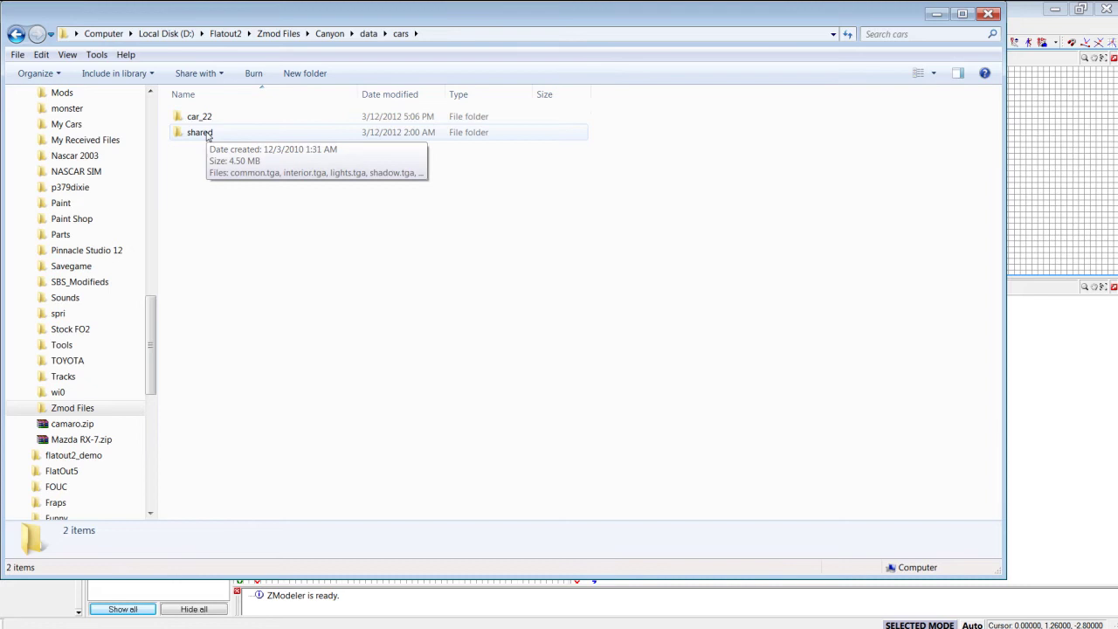
double_click(200, 131)
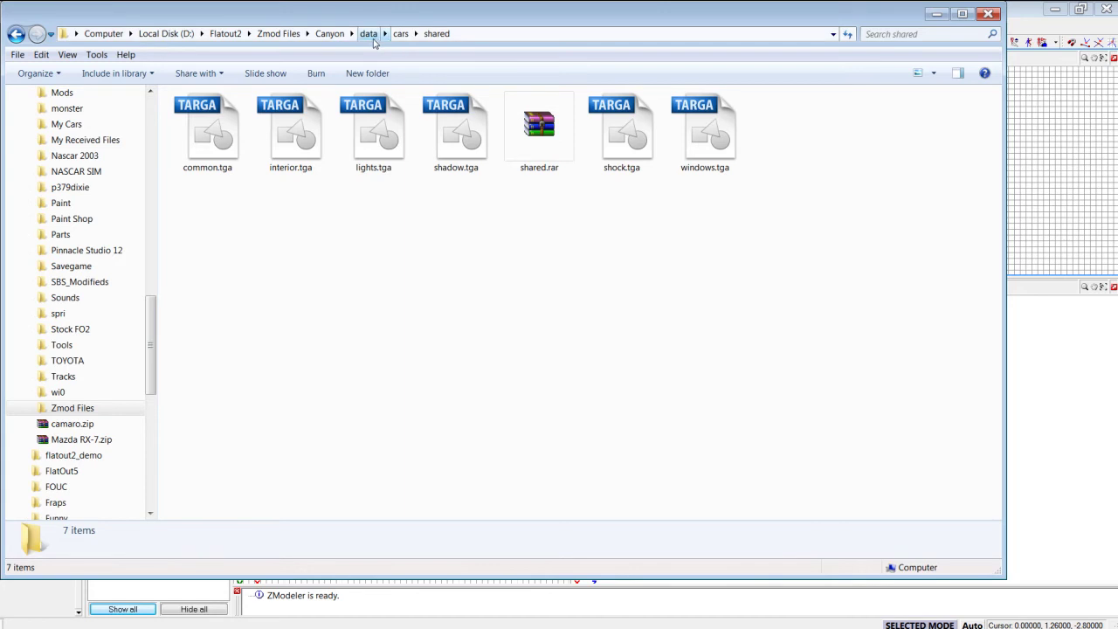
- Open skin1.dds from the car_22 folder in Nero PhotoSnap Viewer and bring it into the image editor
left_click(403, 35)
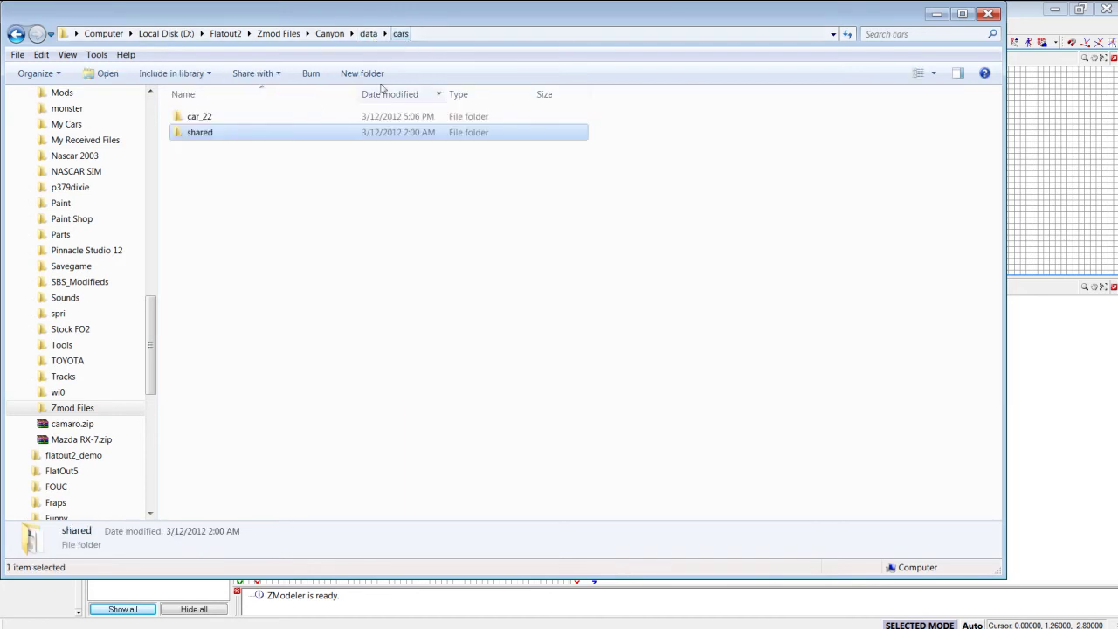
double_click(200, 116)
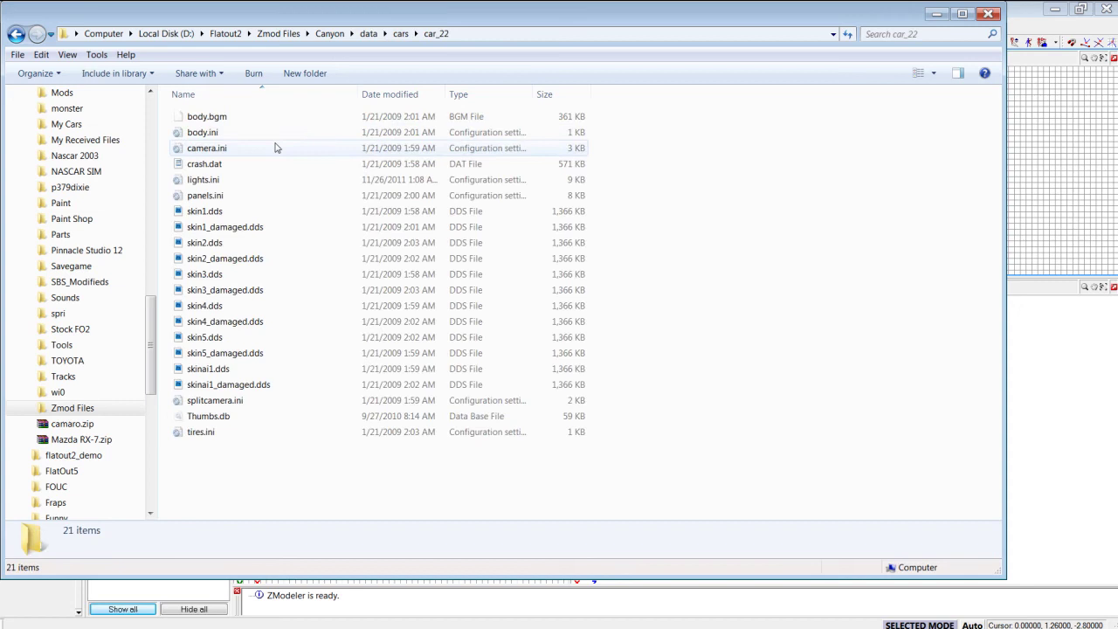
right_click(216, 215)
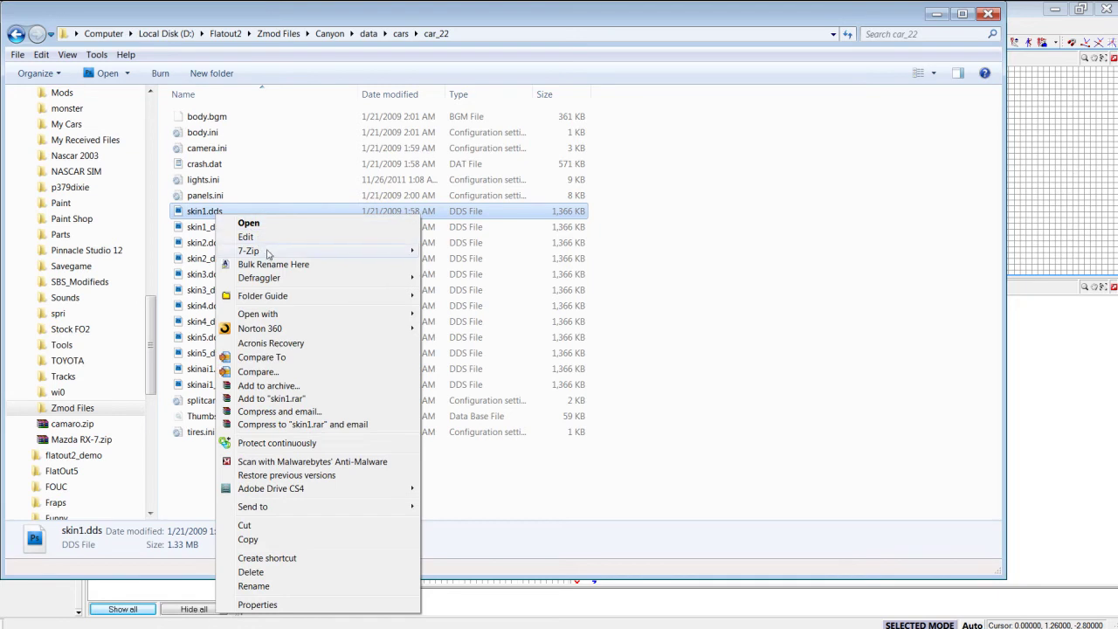
mouse_move(408, 313)
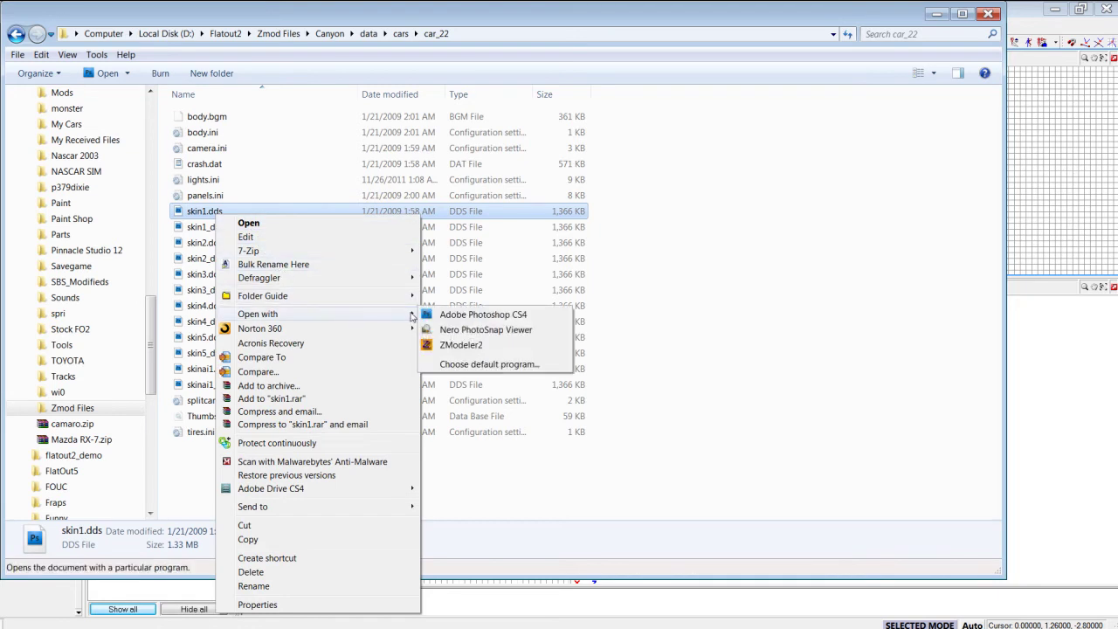
left_click(469, 330)
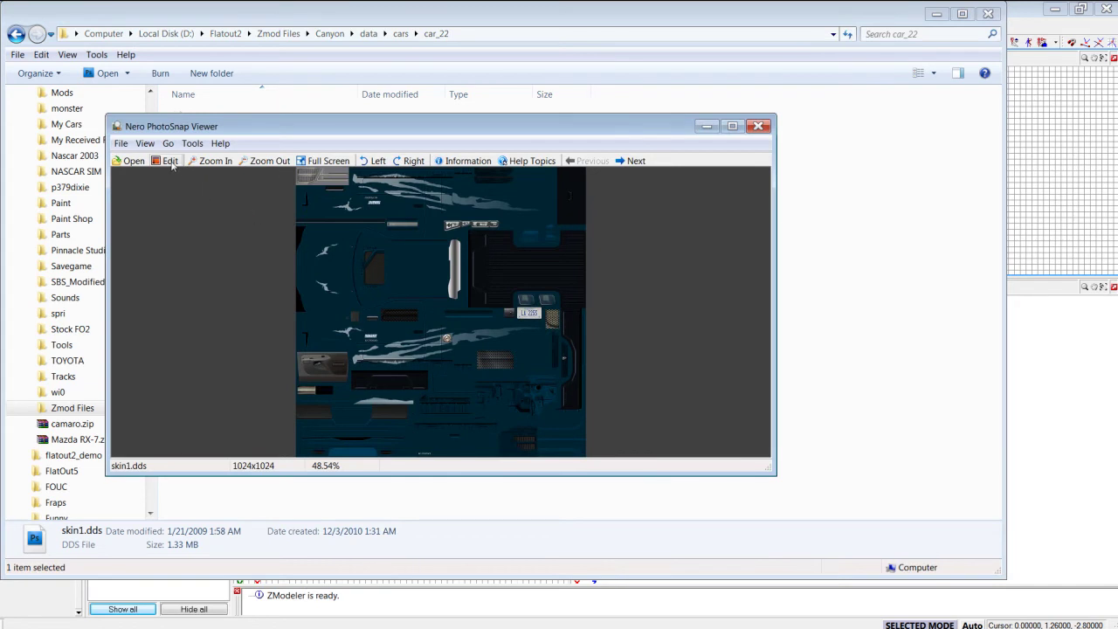
left_click(168, 160)
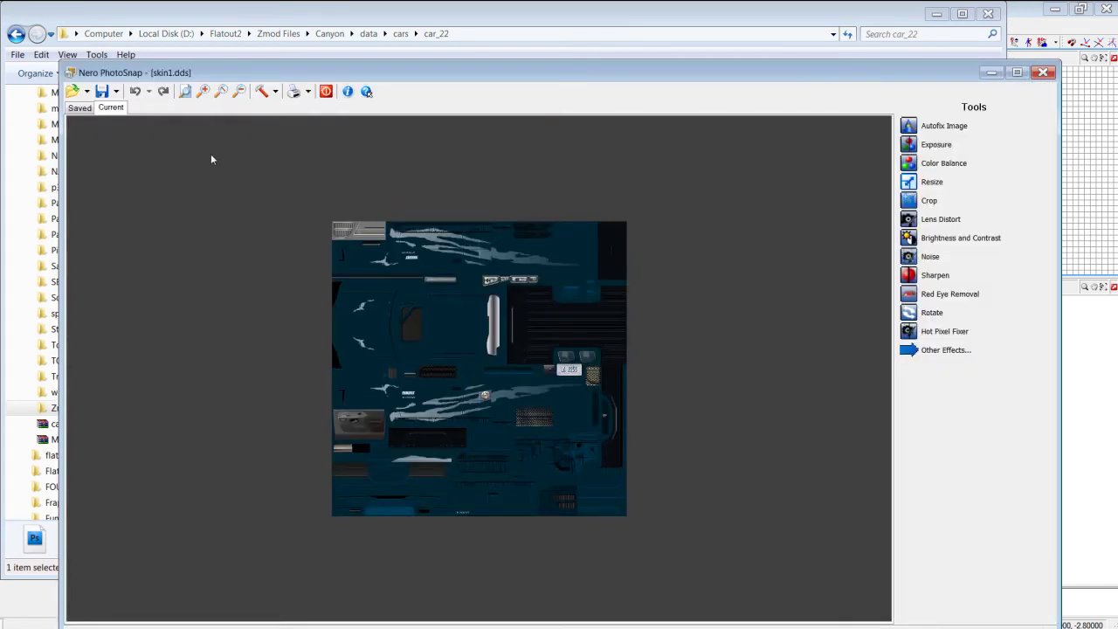
- Save the skin image in car_22 as a Truevision Targa file named body and close the editor
left_click(117, 92)
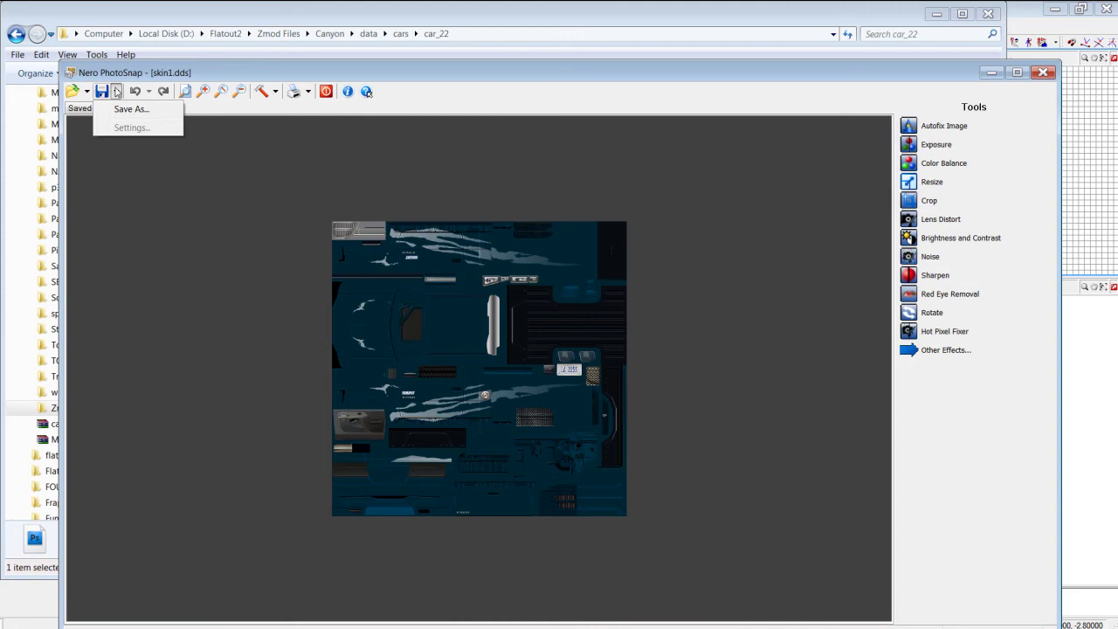
left_click(133, 109)
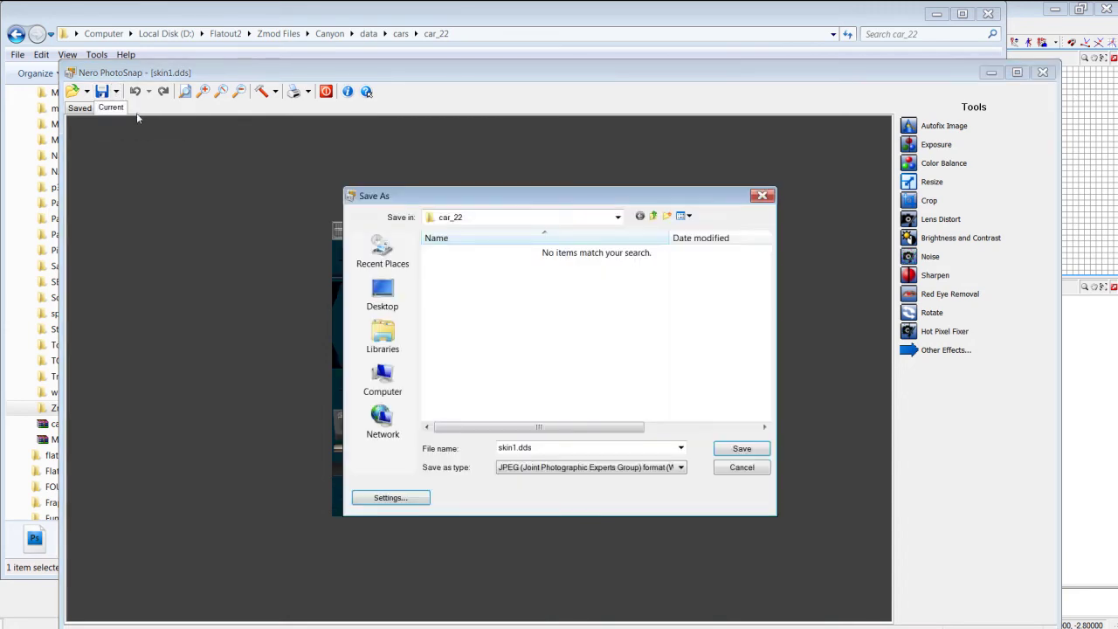
left_click(680, 468)
left_click(658, 489)
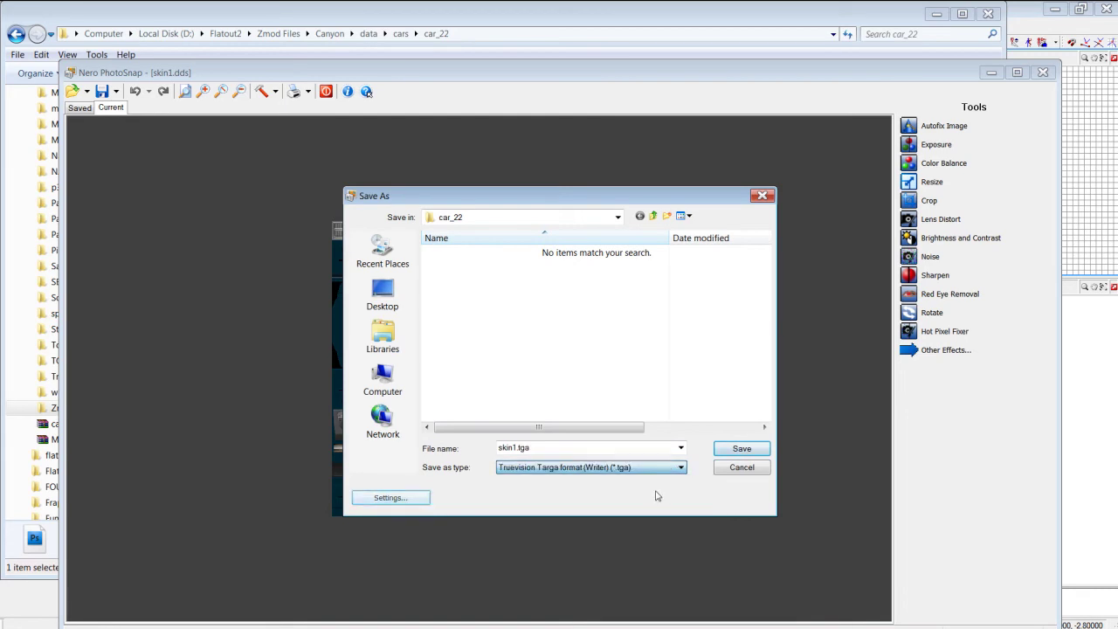
double_click(540, 447)
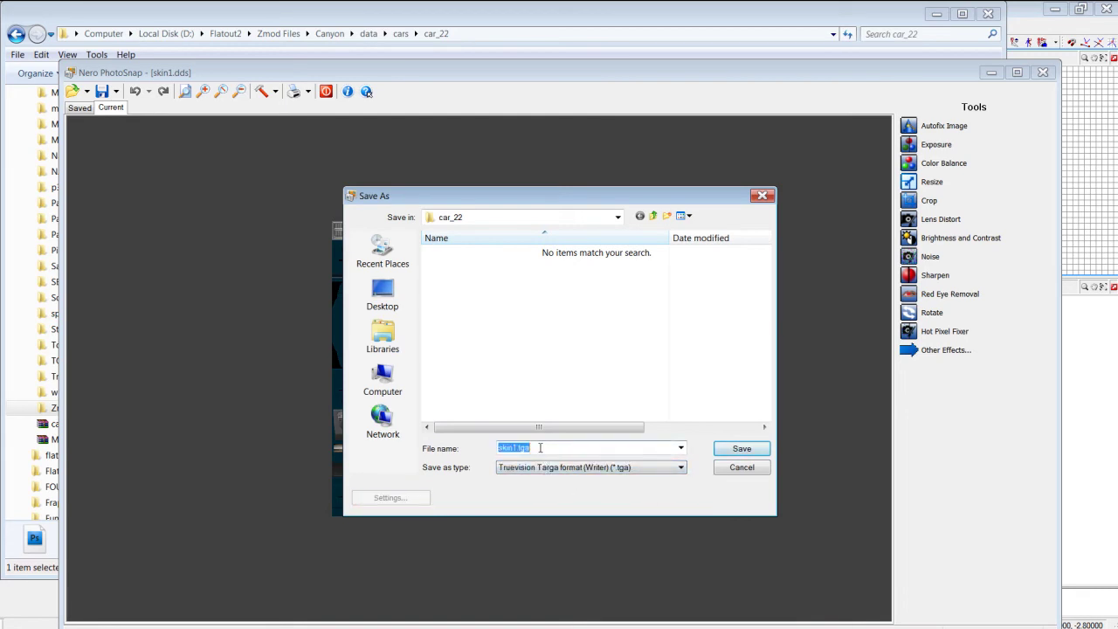
type("b")
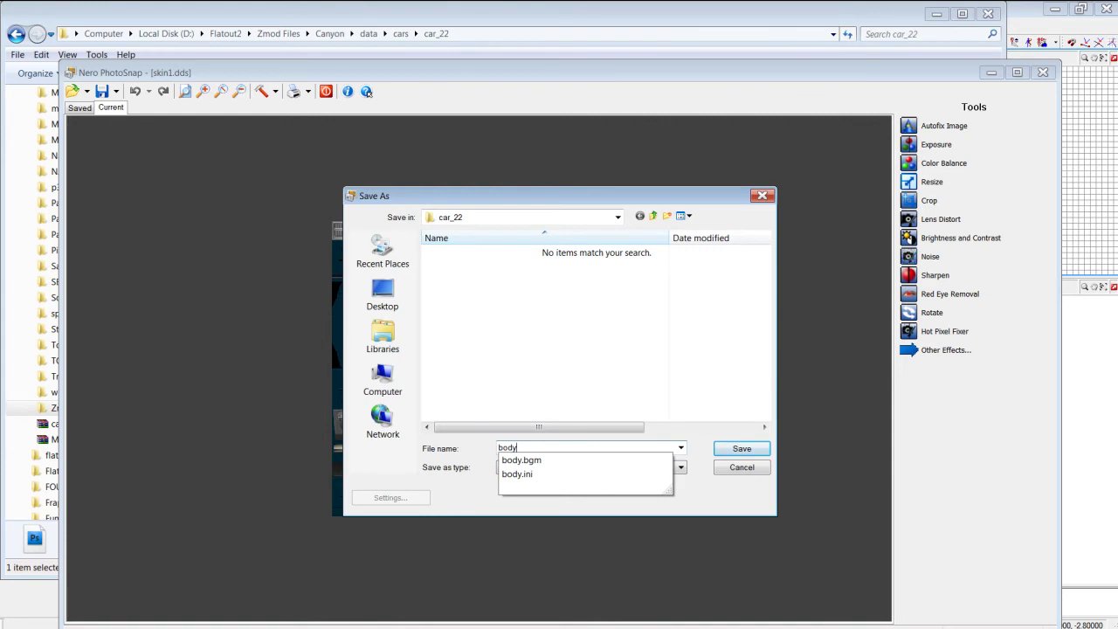
type("ody")
left_click(738, 448)
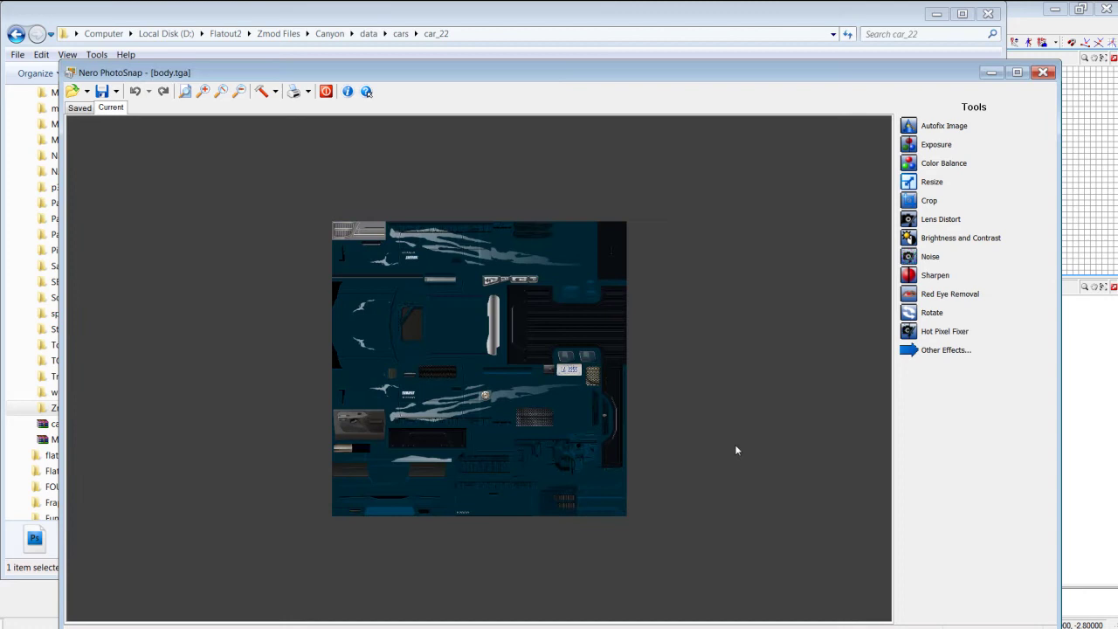
left_click(1044, 74)
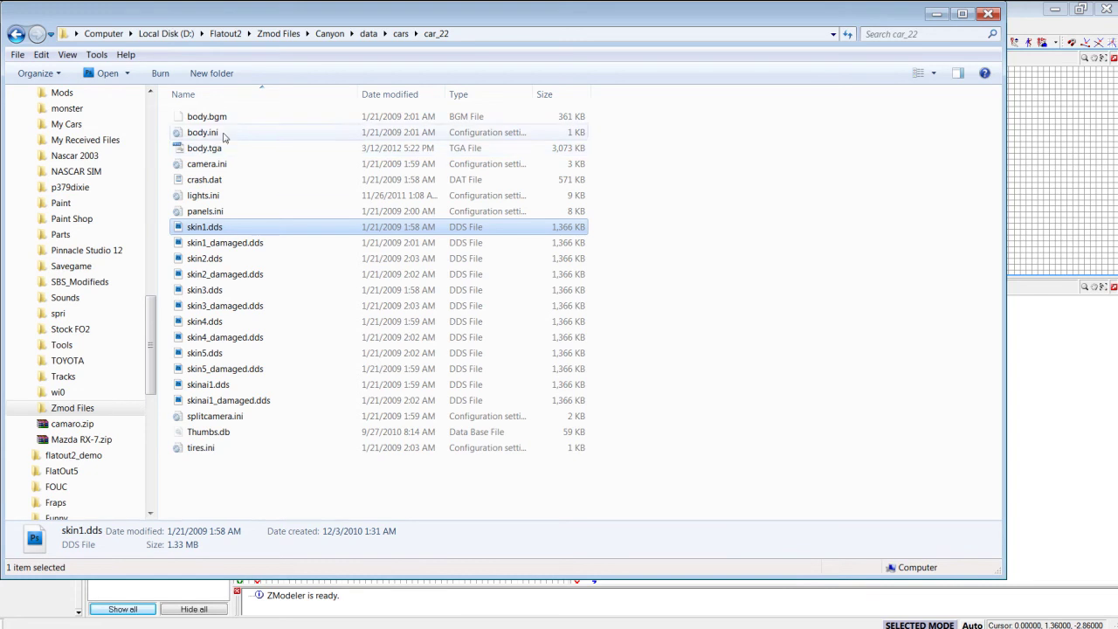
- Switch to ZModeler and add common, interior, lights, shadow, shock and windows.tga from the shared folder to the Textures Browser
left_click(935, 15)
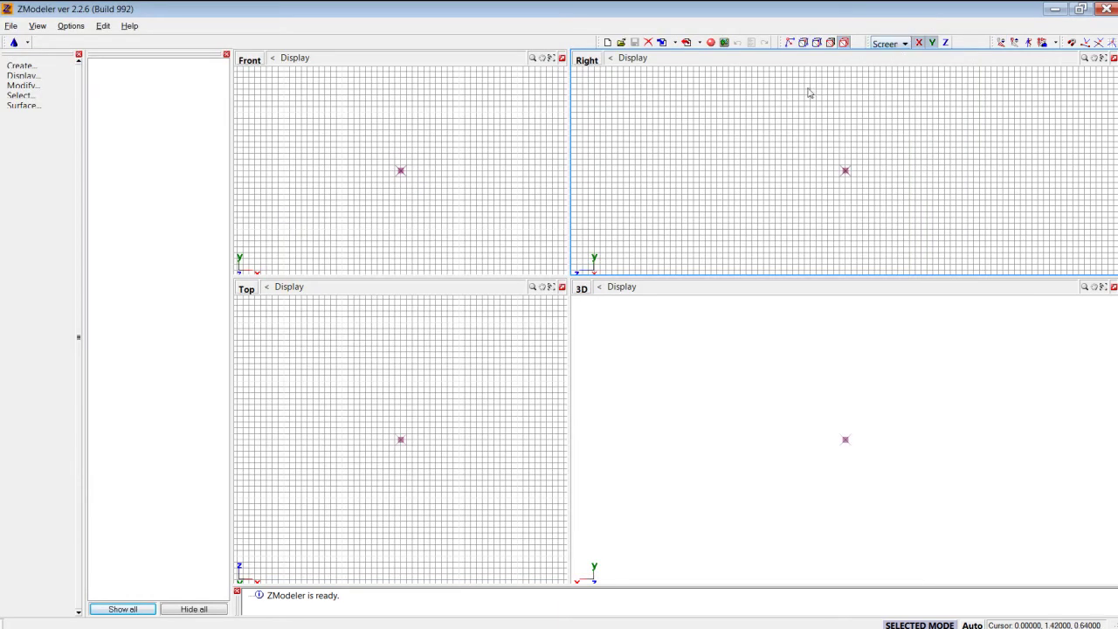
left_click(603, 77)
left_click(723, 44)
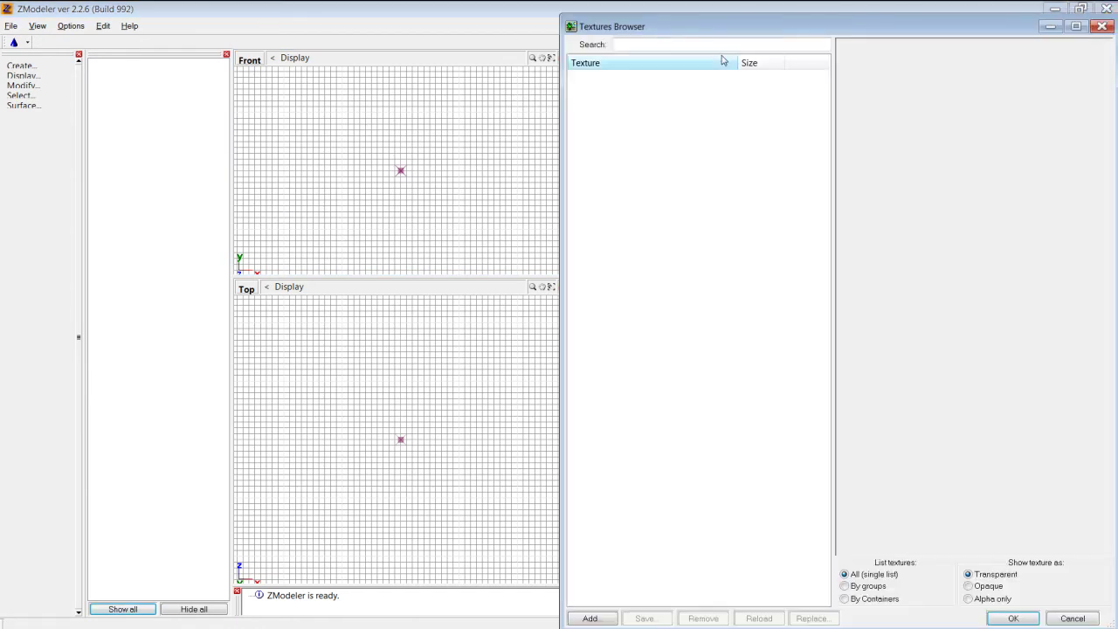
left_click(593, 618)
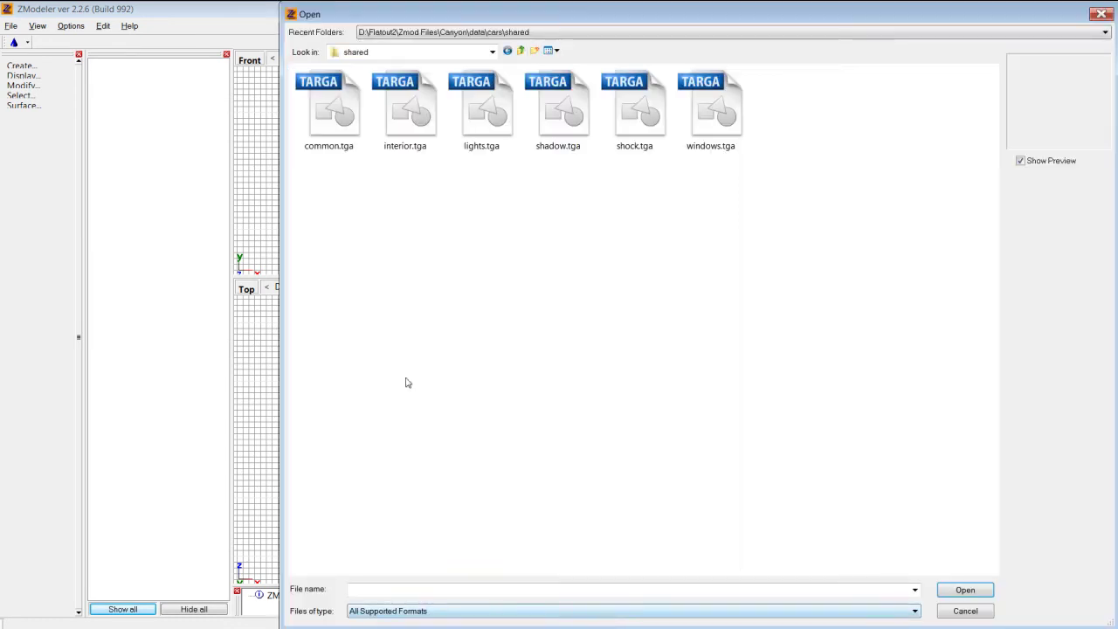
left_click(319, 108)
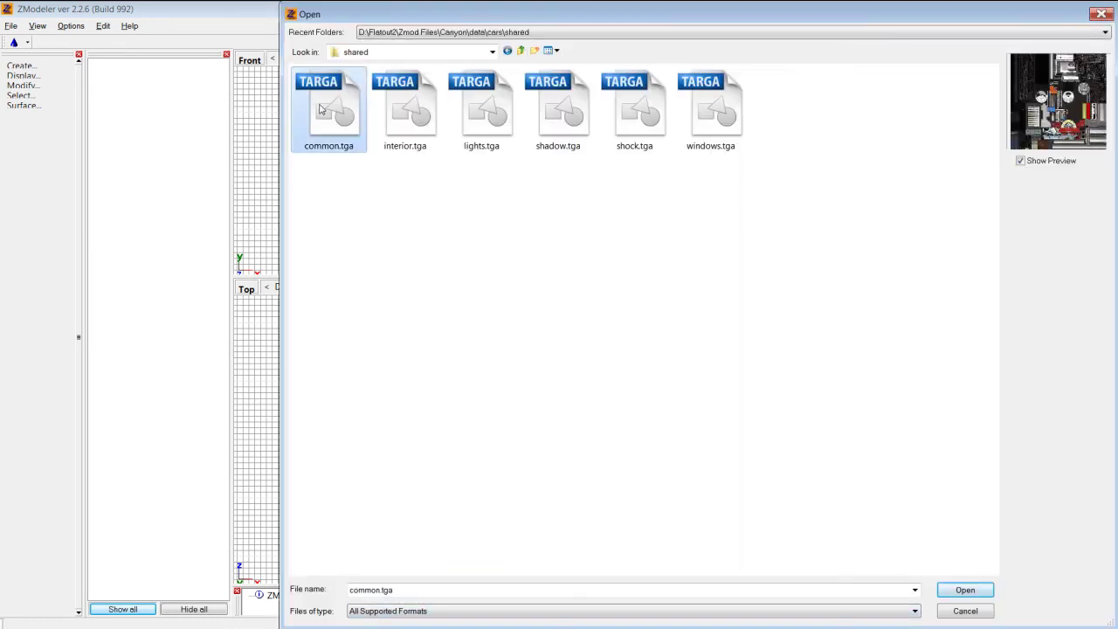
left_click(712, 129, "shift")
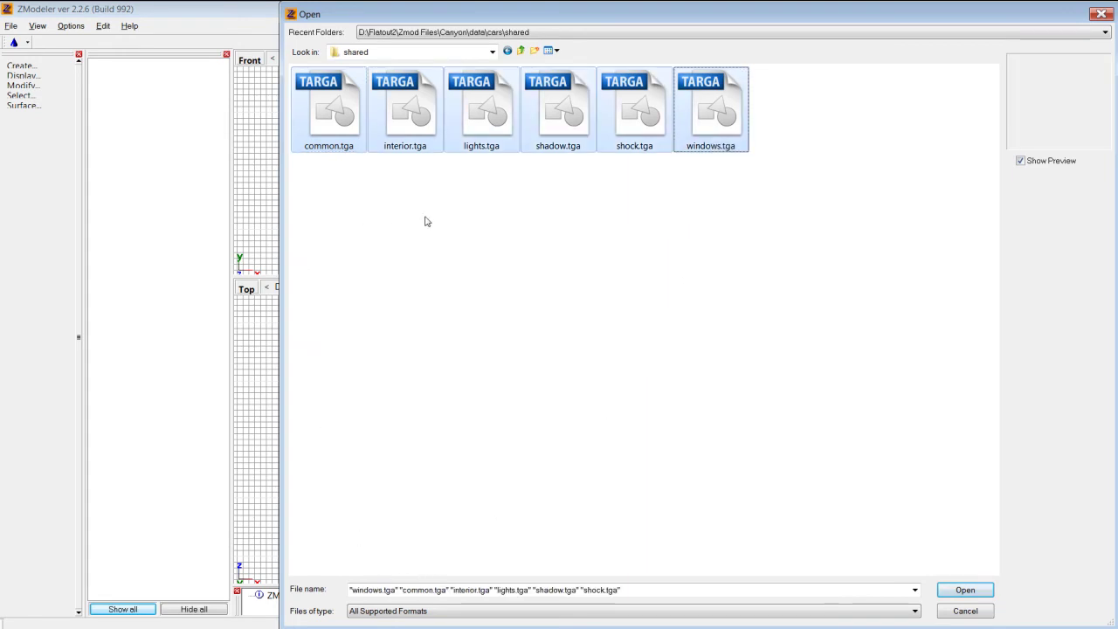
left_click(964, 591)
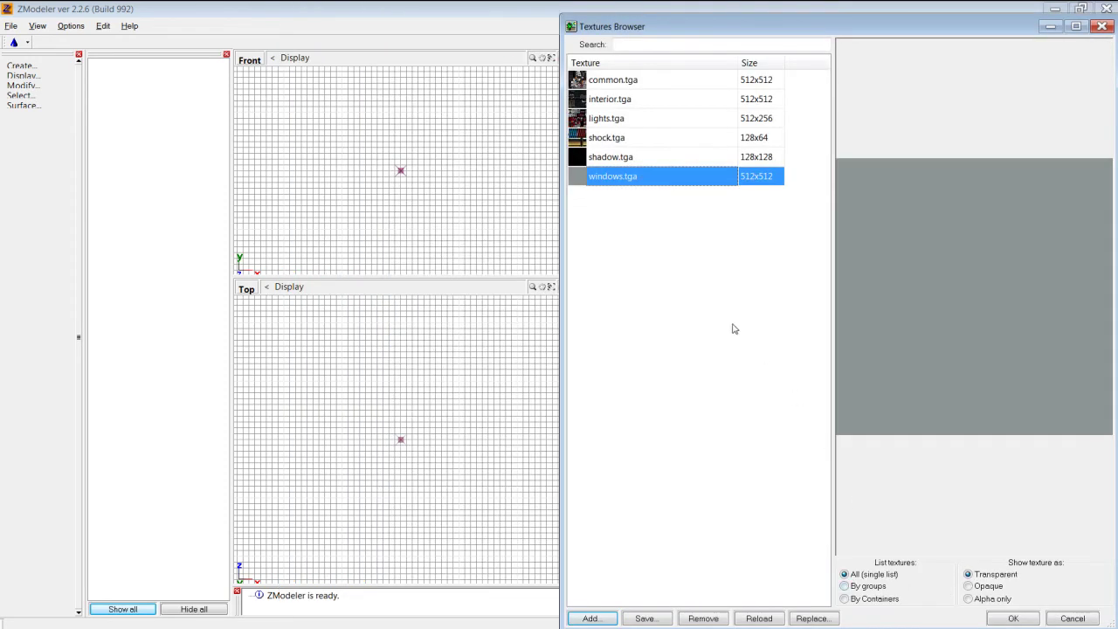
- Add body.tga from the car_22 folder to the loaded textures and accept the texture list
left_click(603, 620)
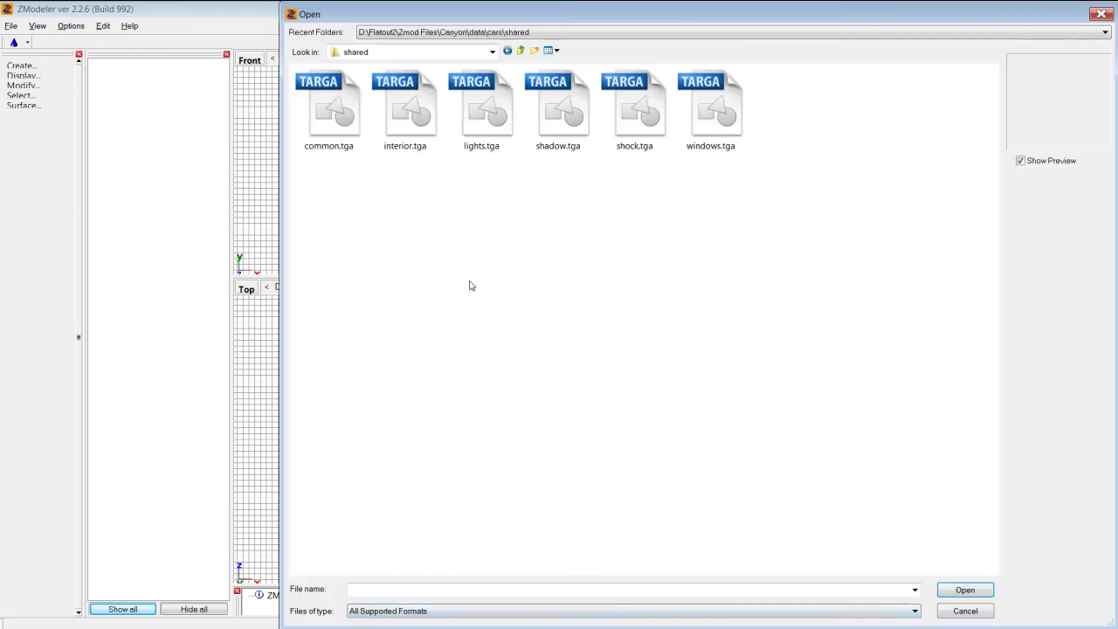
left_click(520, 50)
double_click(328, 89)
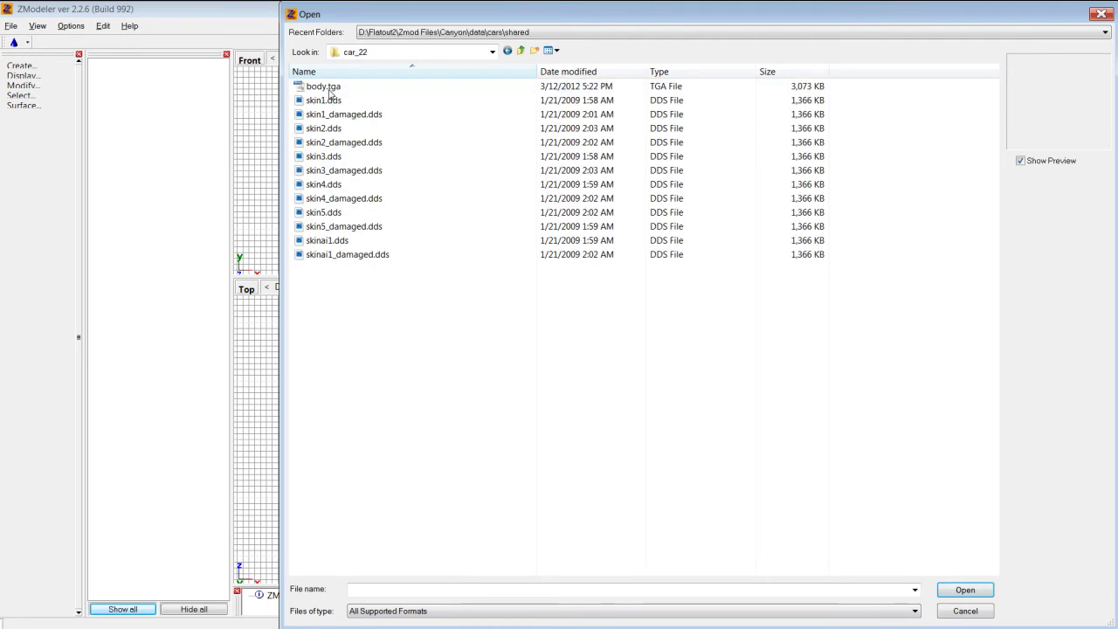
left_click(324, 86)
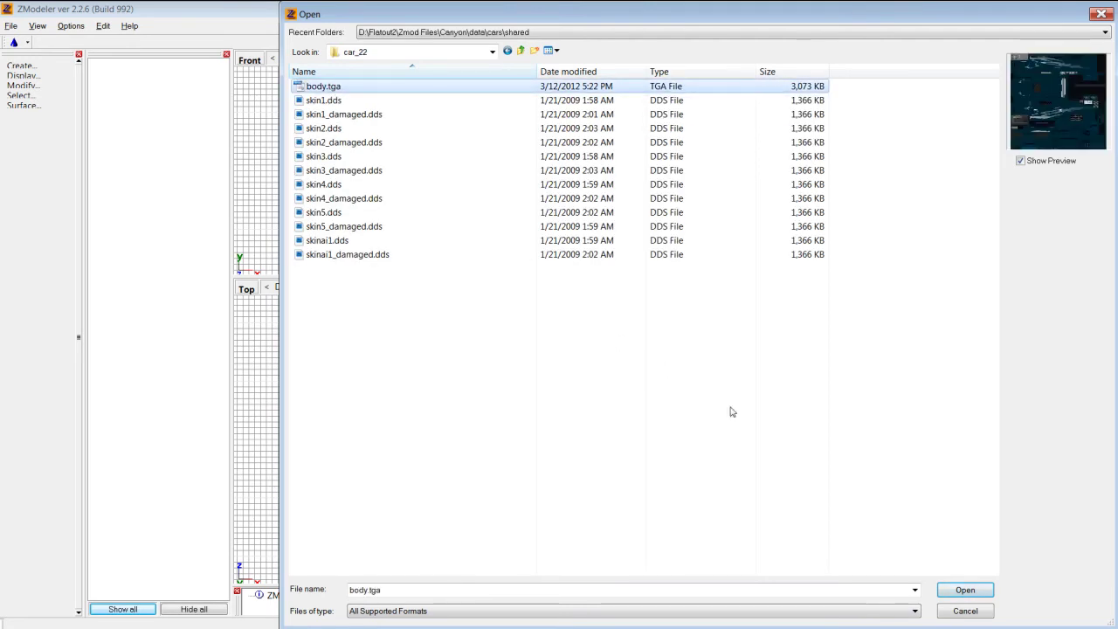
left_click(963, 591)
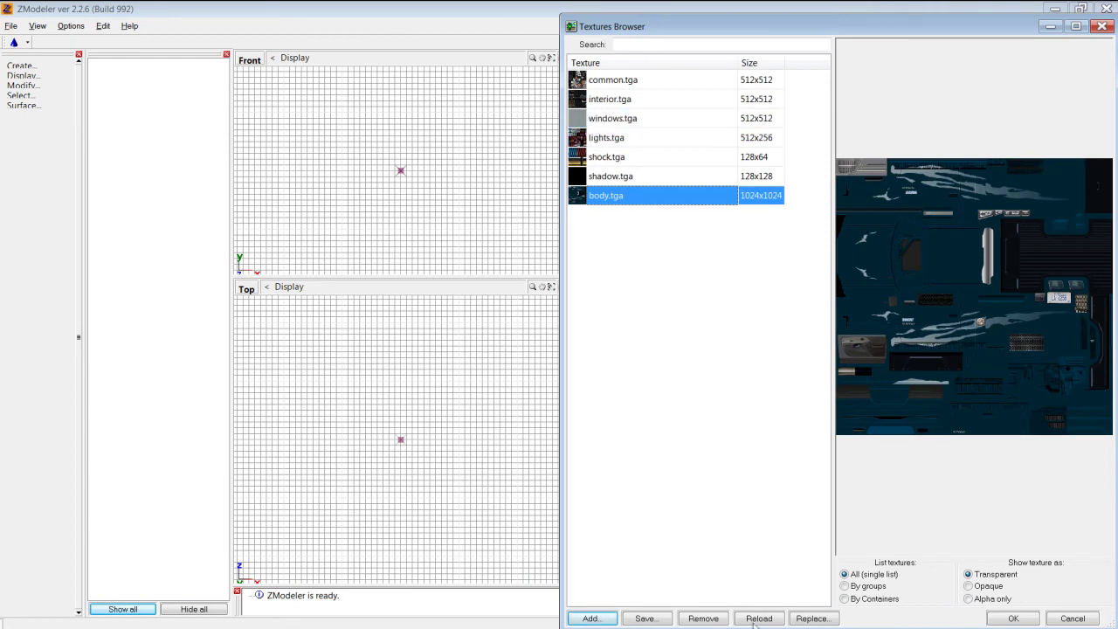
left_click(1012, 618)
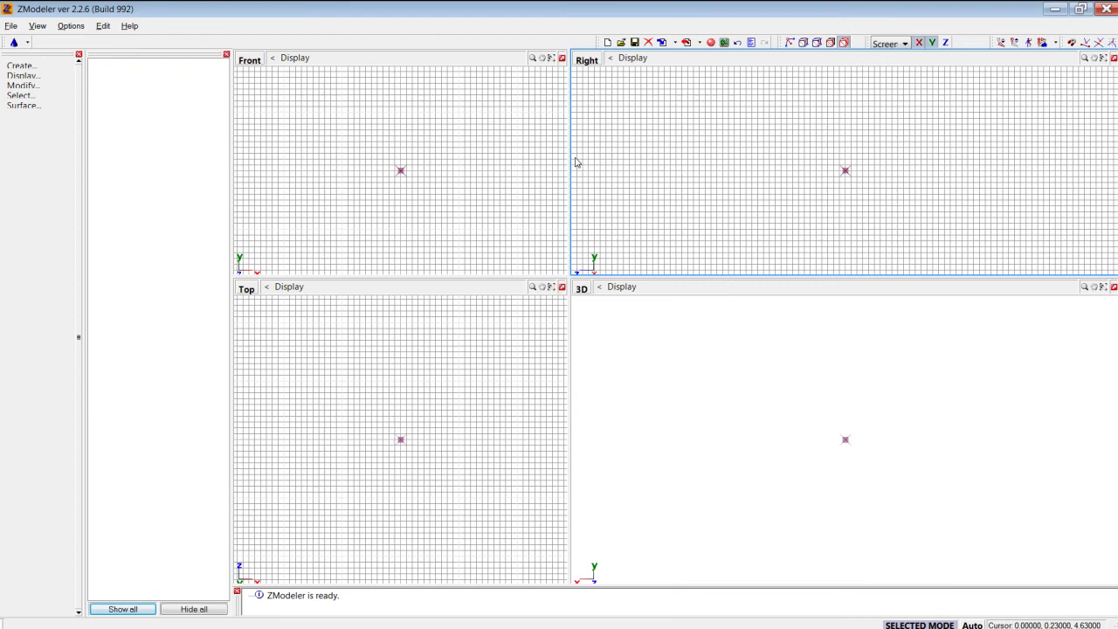
- Import the body.bgm model from the car_22 folder into the scene
left_click(12, 27)
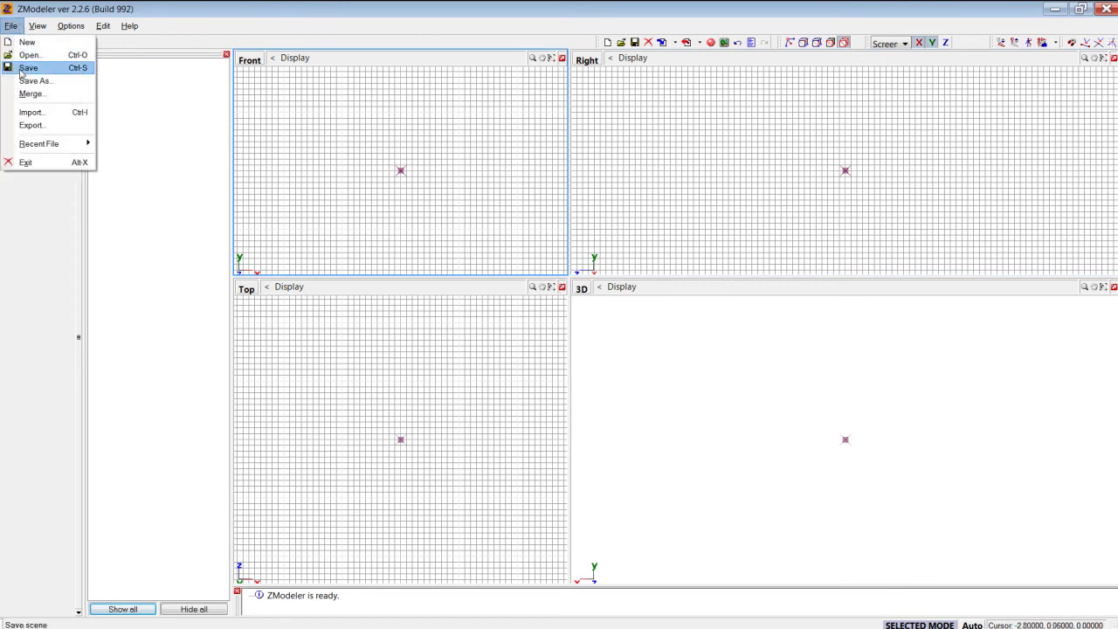
left_click(27, 114)
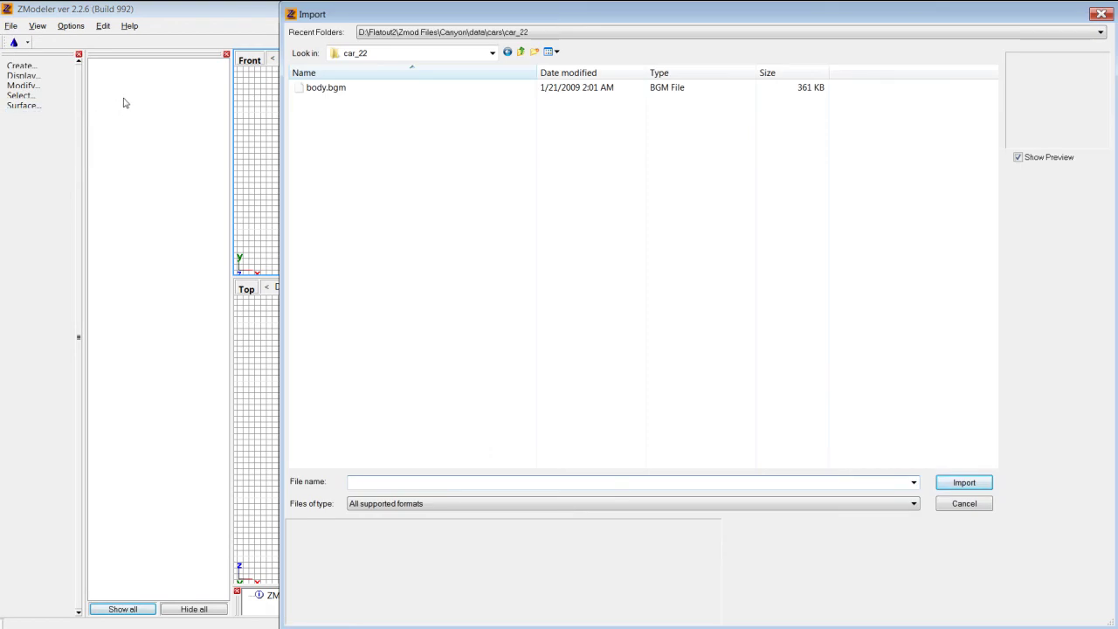
left_click(316, 88)
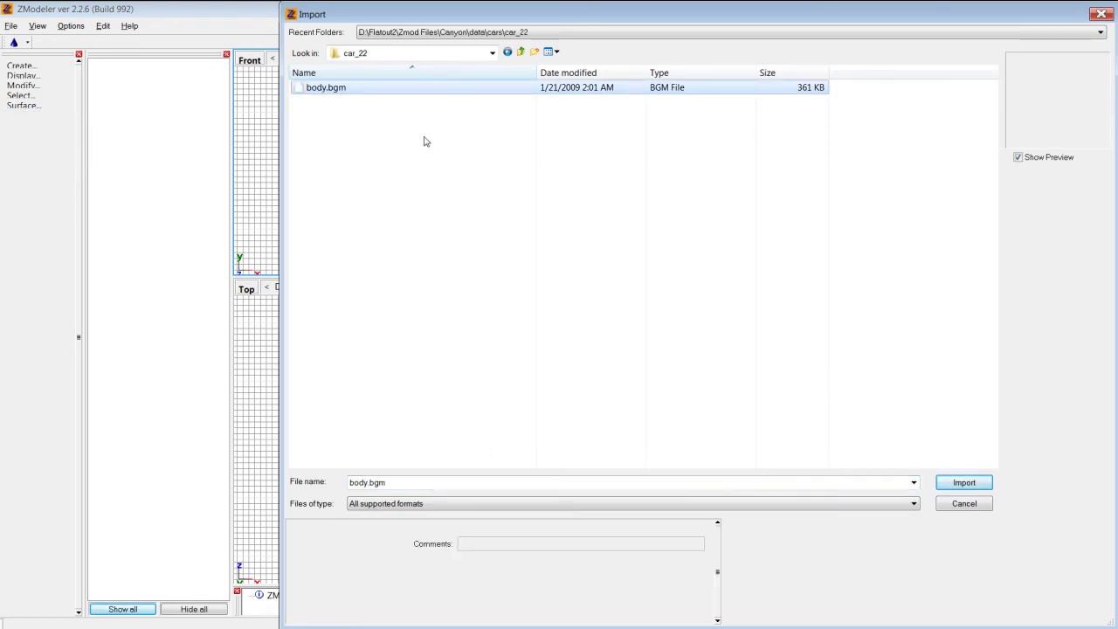
left_click(965, 483)
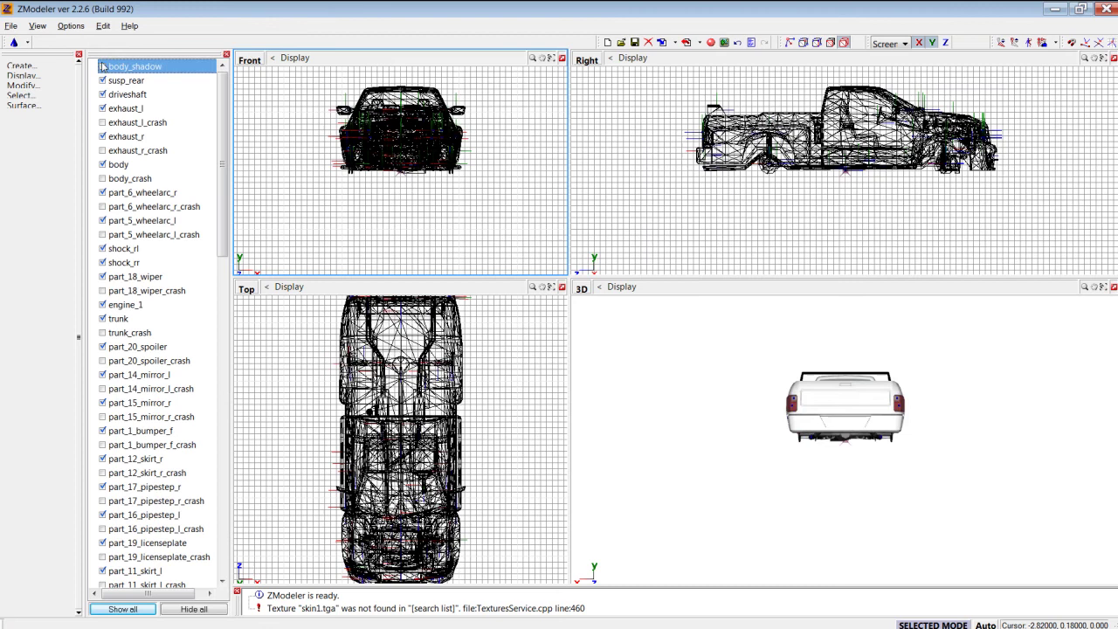
- Hide the body_shadow object and turn the 3D view to the front of the truck
left_click(102, 66)
middle_click_drag(777, 367, 880, 426)
scroll(880, 426, "down", 6)
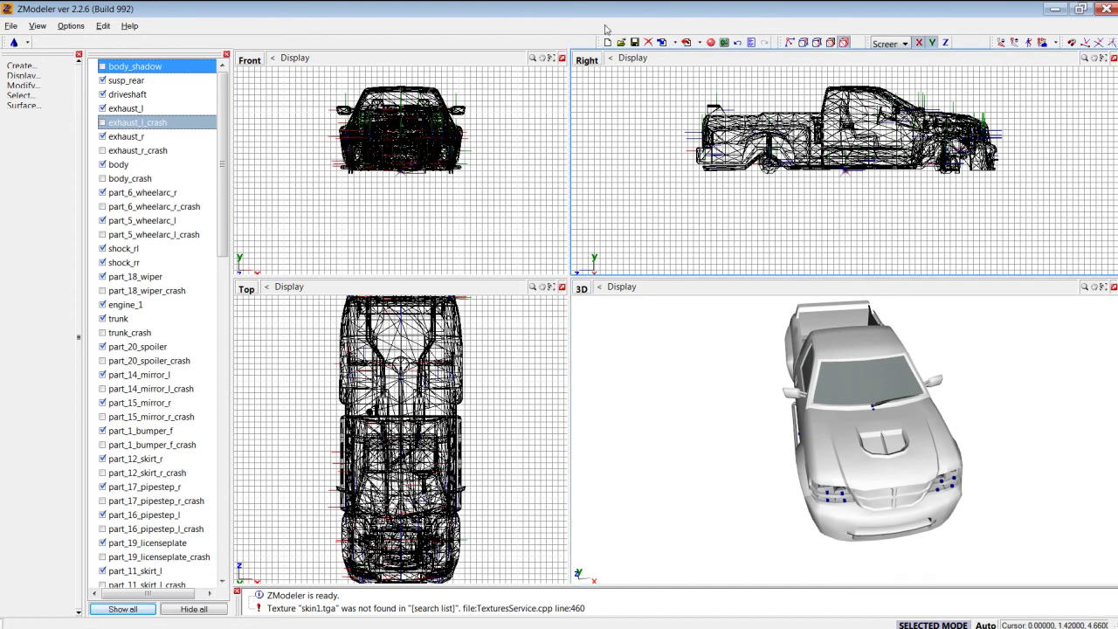
- In the Materials Editor, assign body.tga to the first texture layer of the body[ext] material
left_click(711, 43)
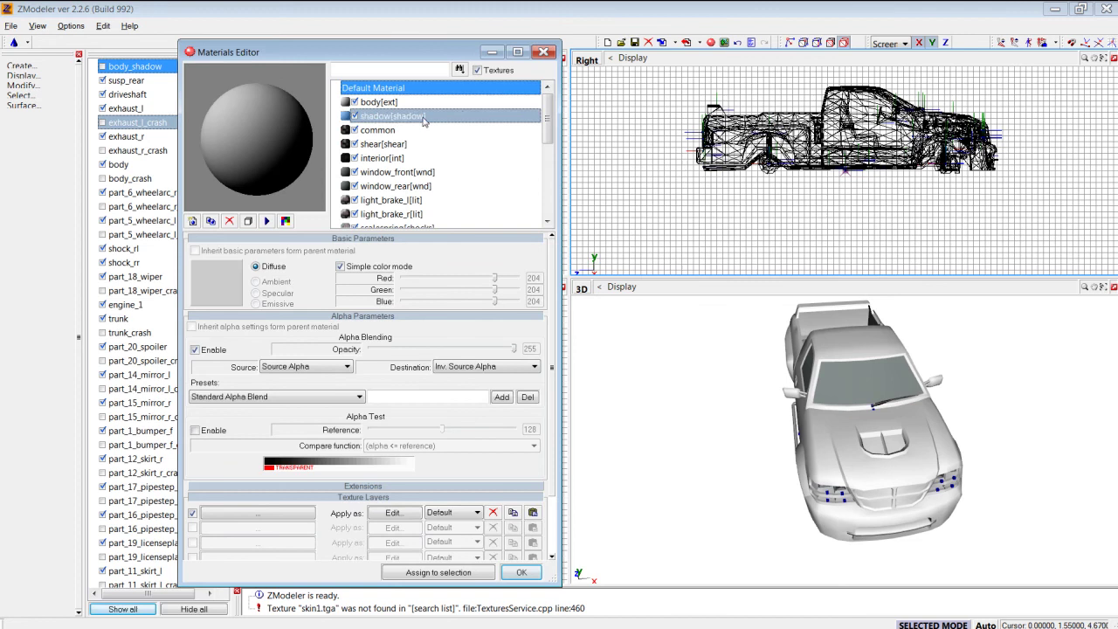
left_click(384, 102)
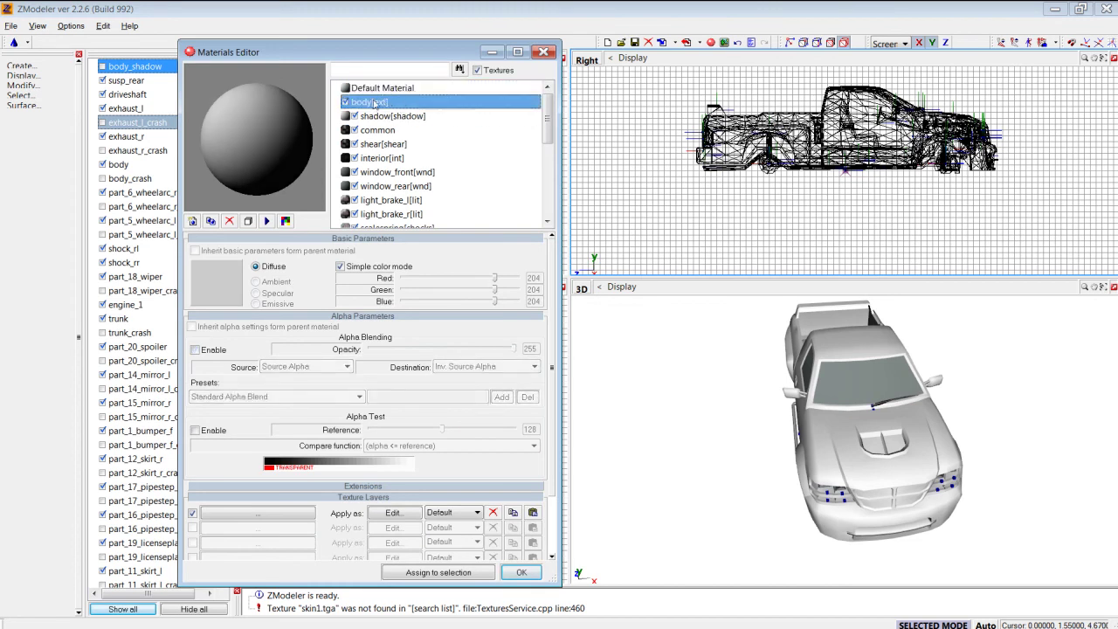
left_click(252, 520)
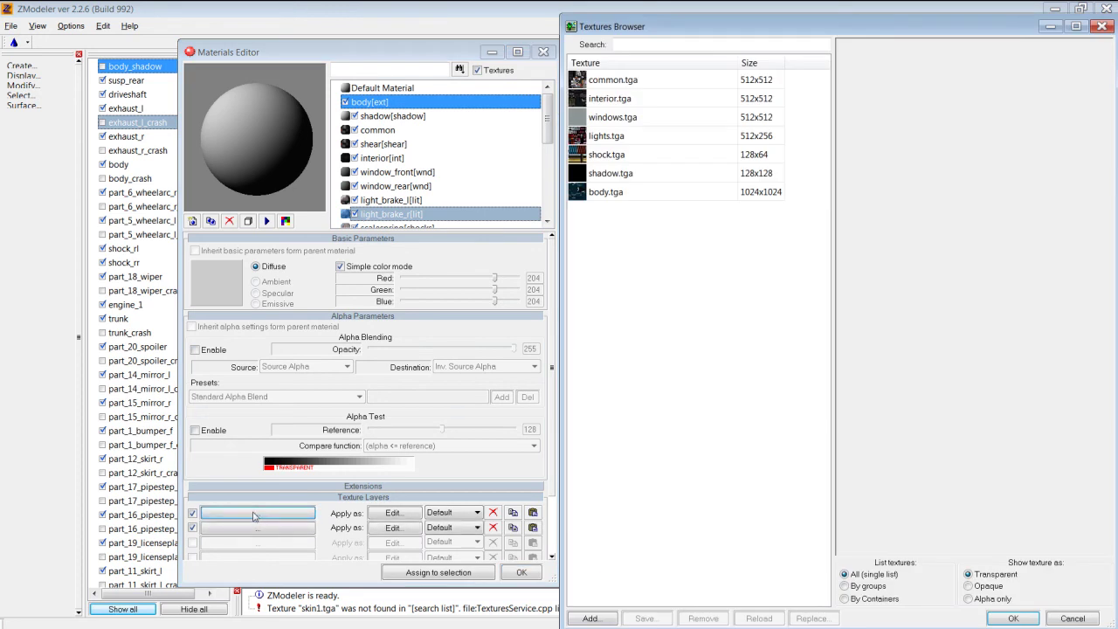
left_click(620, 193)
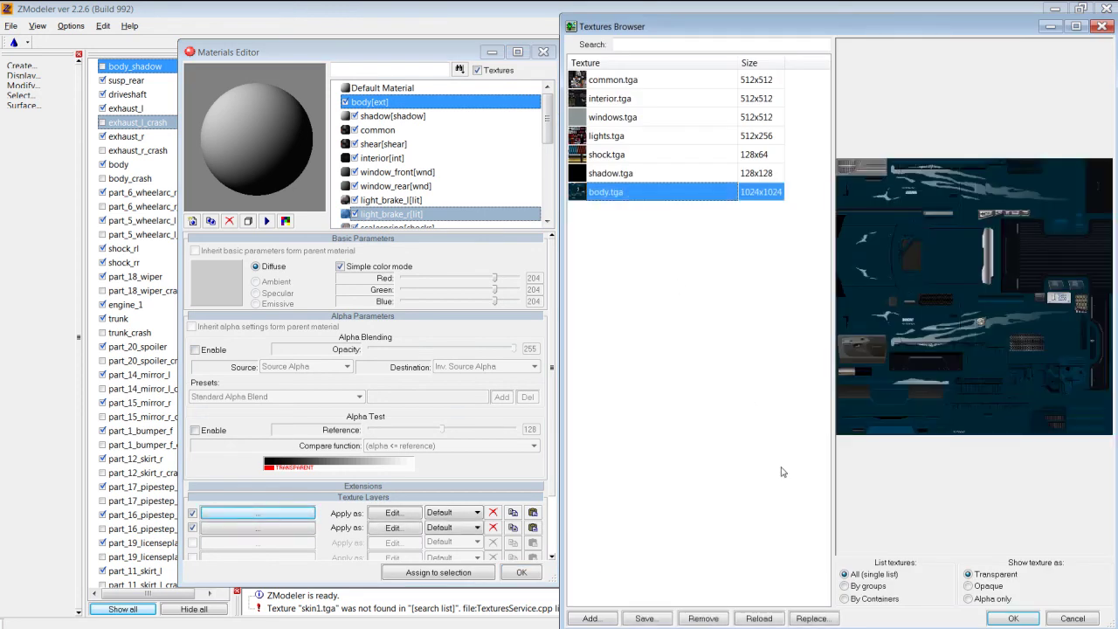
left_click(1013, 619)
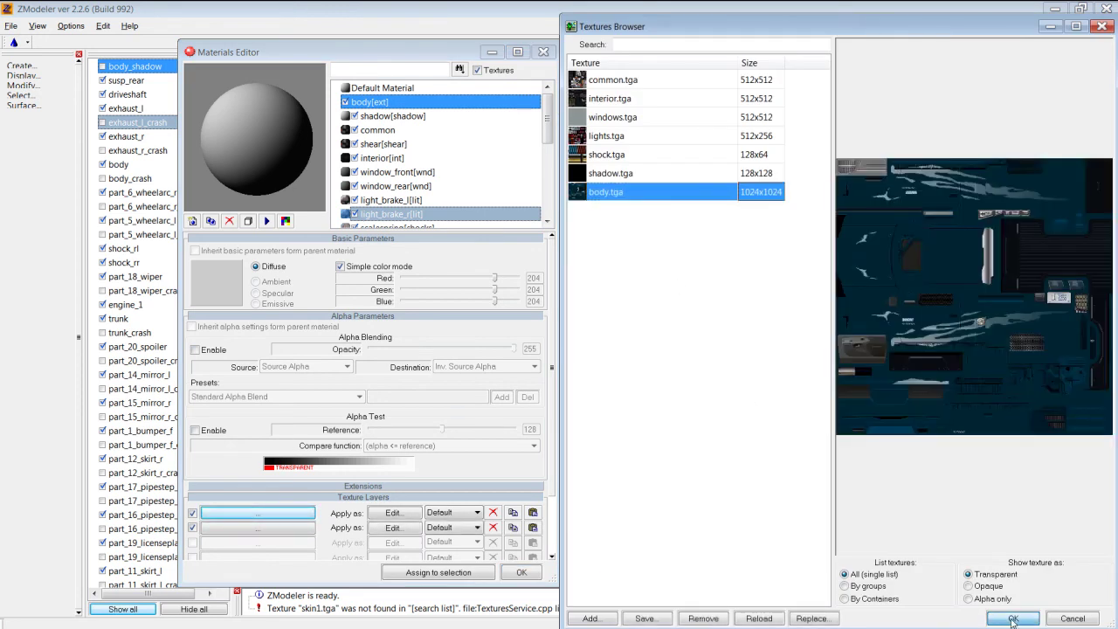
- Assign shadow.tga to the first texture layer of the shadow[shadow] material
left_click(375, 117)
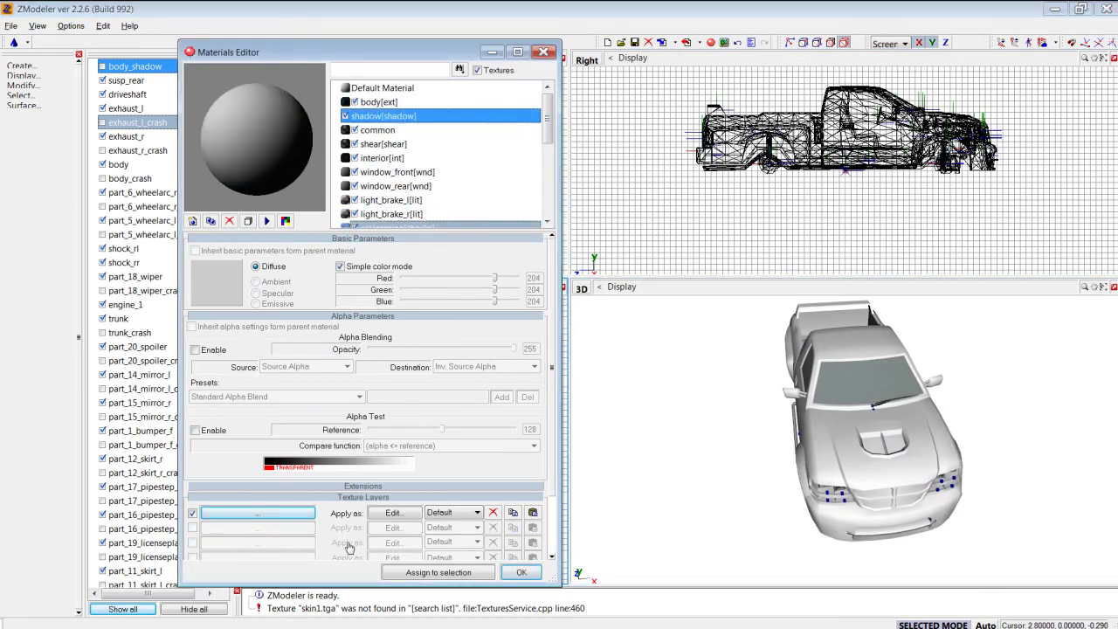
left_click(293, 519)
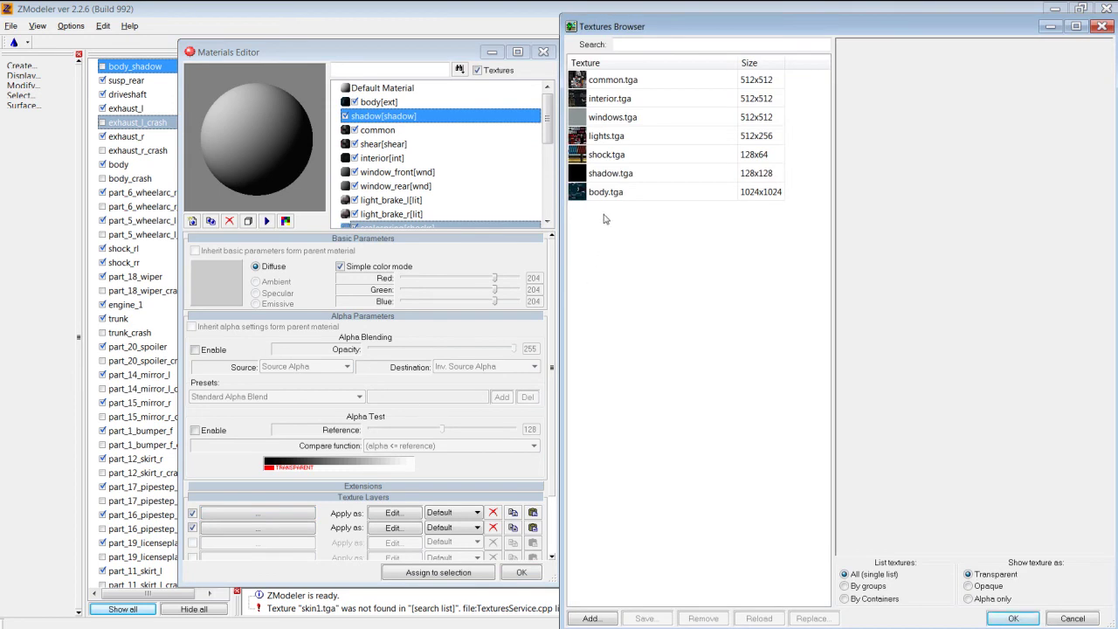
left_click(610, 175)
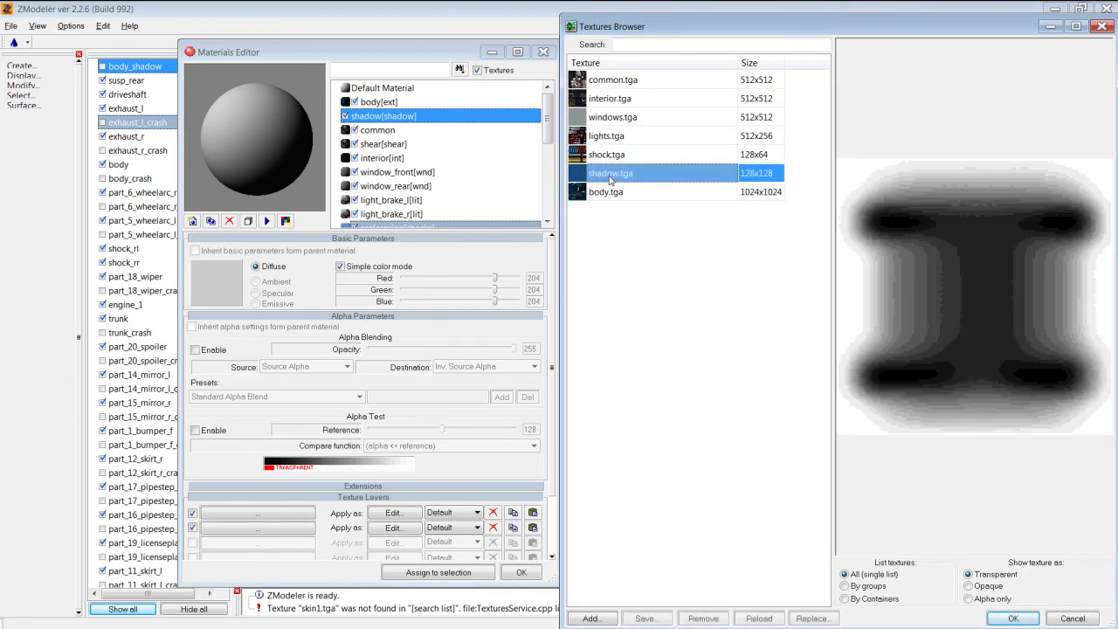
left_click(1013, 618)
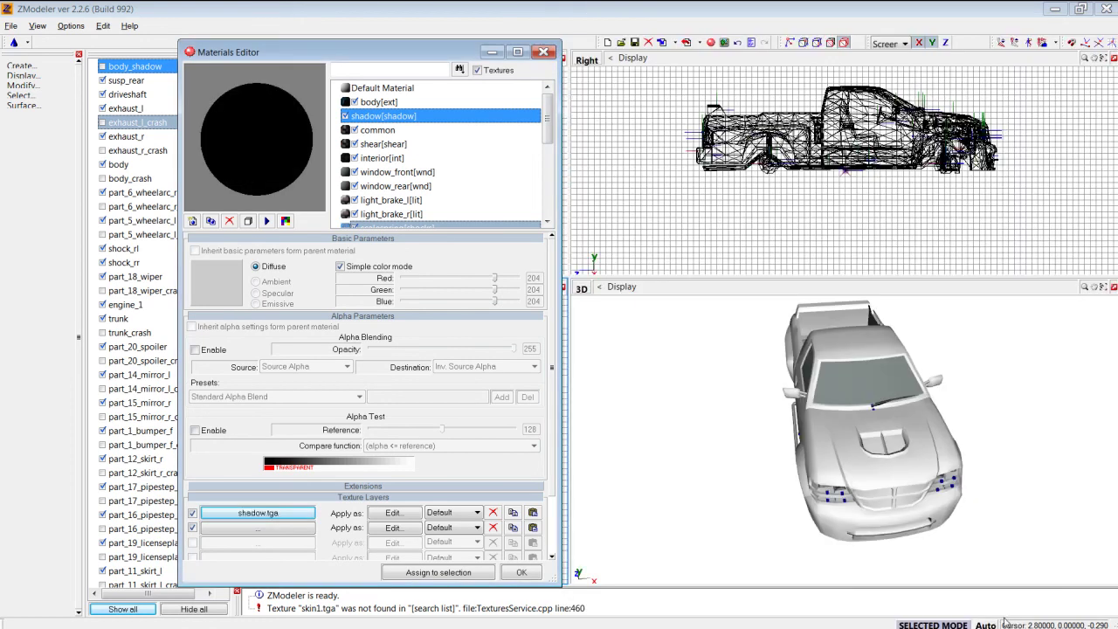
- Check the texture layers of the remaining materials from common to scalespring_front[shear] and close the Materials Editor
left_click(391, 131)
left_click_drag(390, 132, 388, 206)
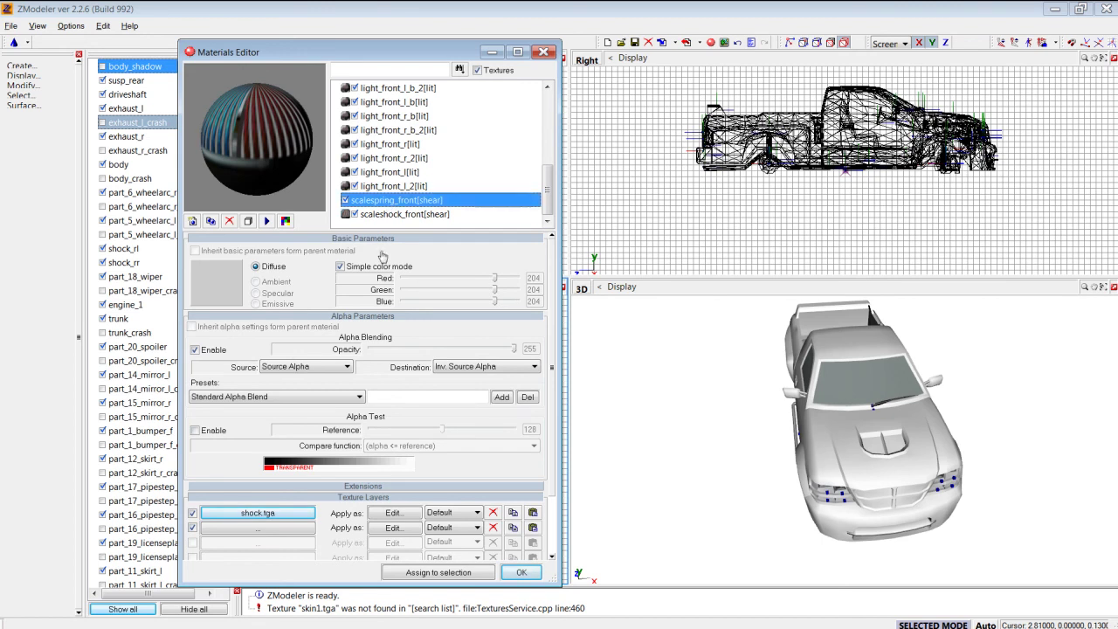
left_click(522, 571)
- Maximize the 3D view and inspect the textured truck's exterior, cargo bed and cab interior
middle_click_drag(747, 476, 947, 405)
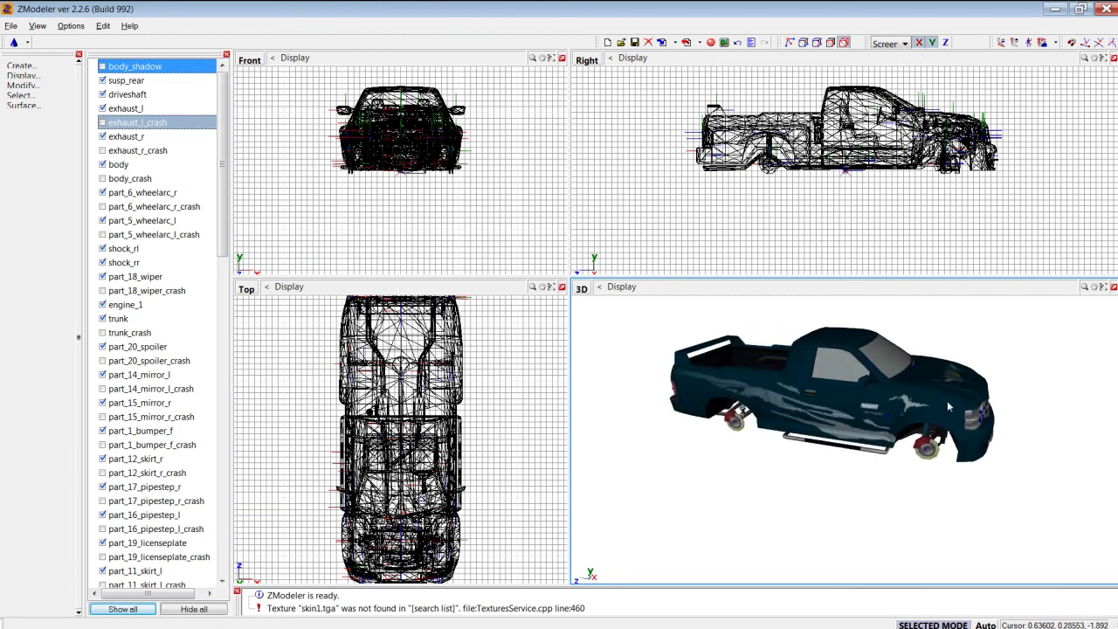
left_click(1112, 286)
middle_click_drag(803, 268, 825, 474)
scroll(686, 220, "up", 10)
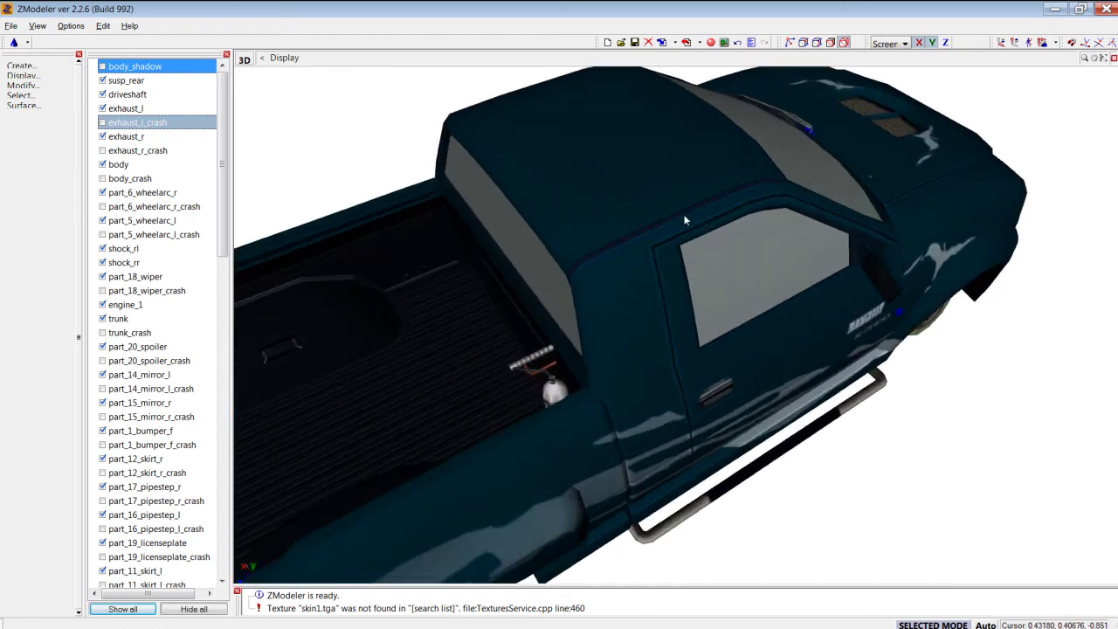
middle_click_drag(688, 162, 665, 134)
scroll(715, 115, "up", 5)
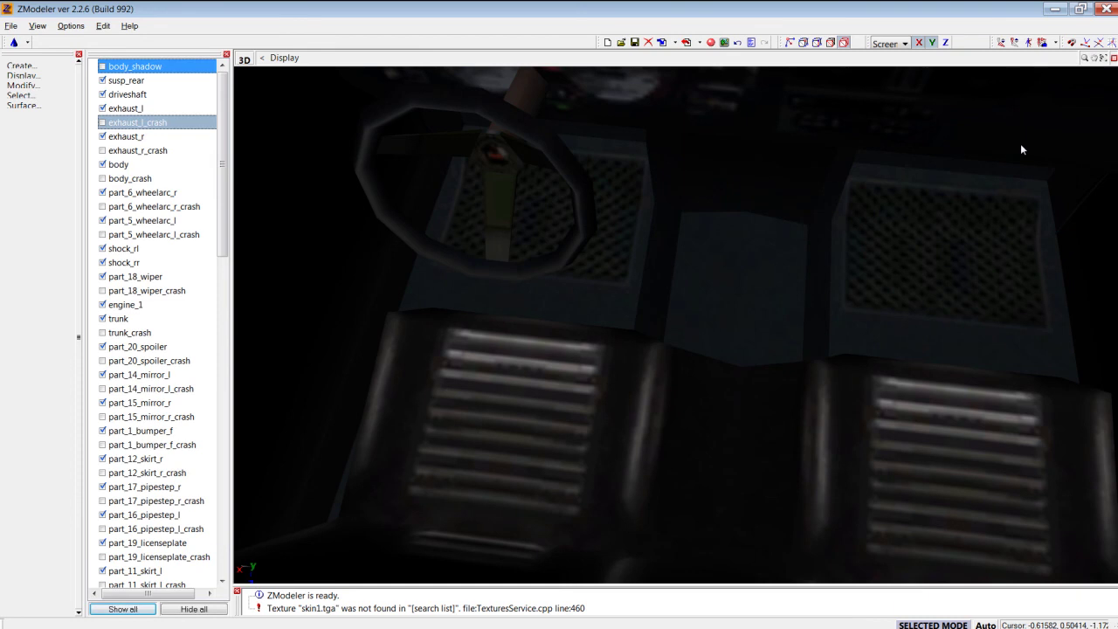